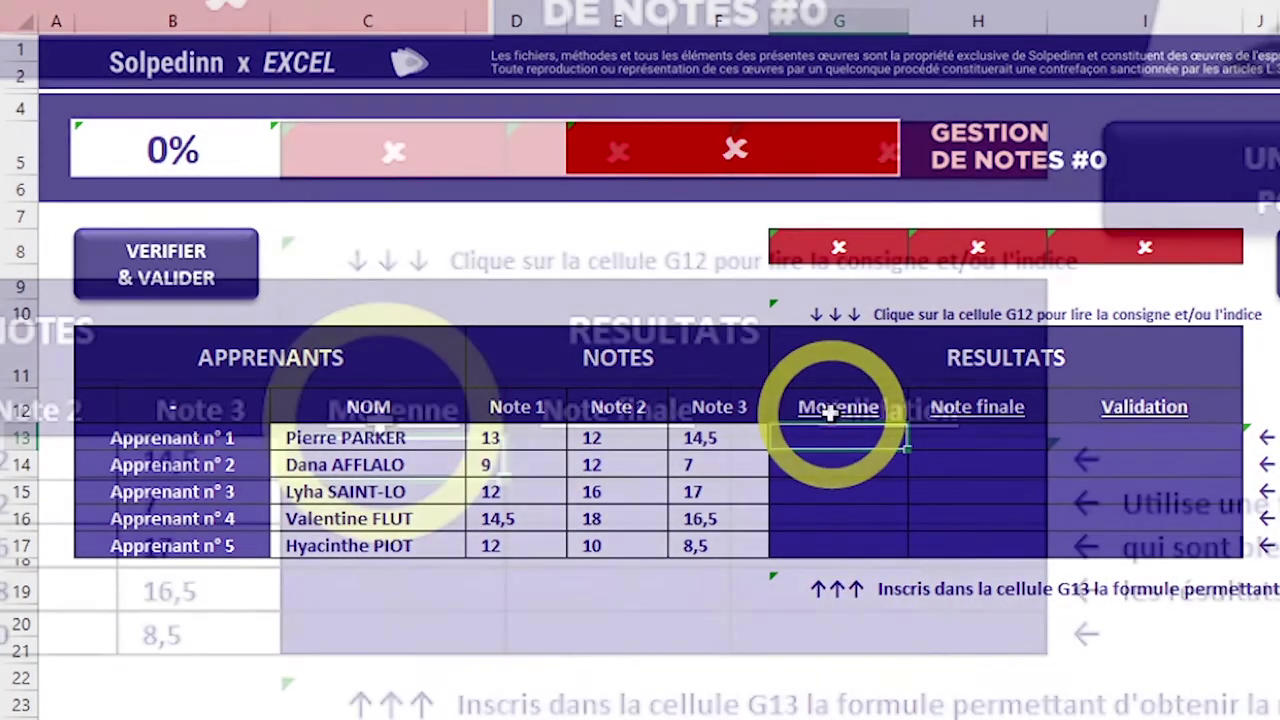
Step: Read the Moyenne instructions and enter =MOYENNE(D13:F13) in G13, giving 13,16666667
left_click(830, 412)
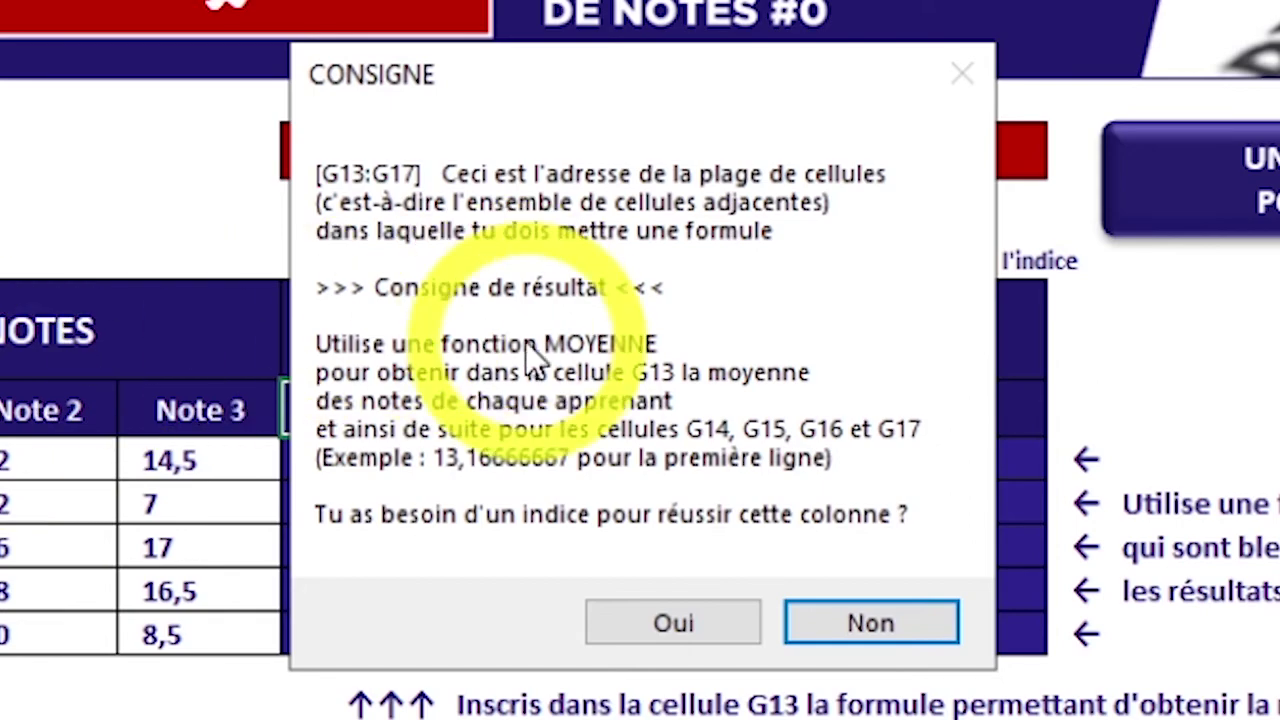
left_click(731, 606)
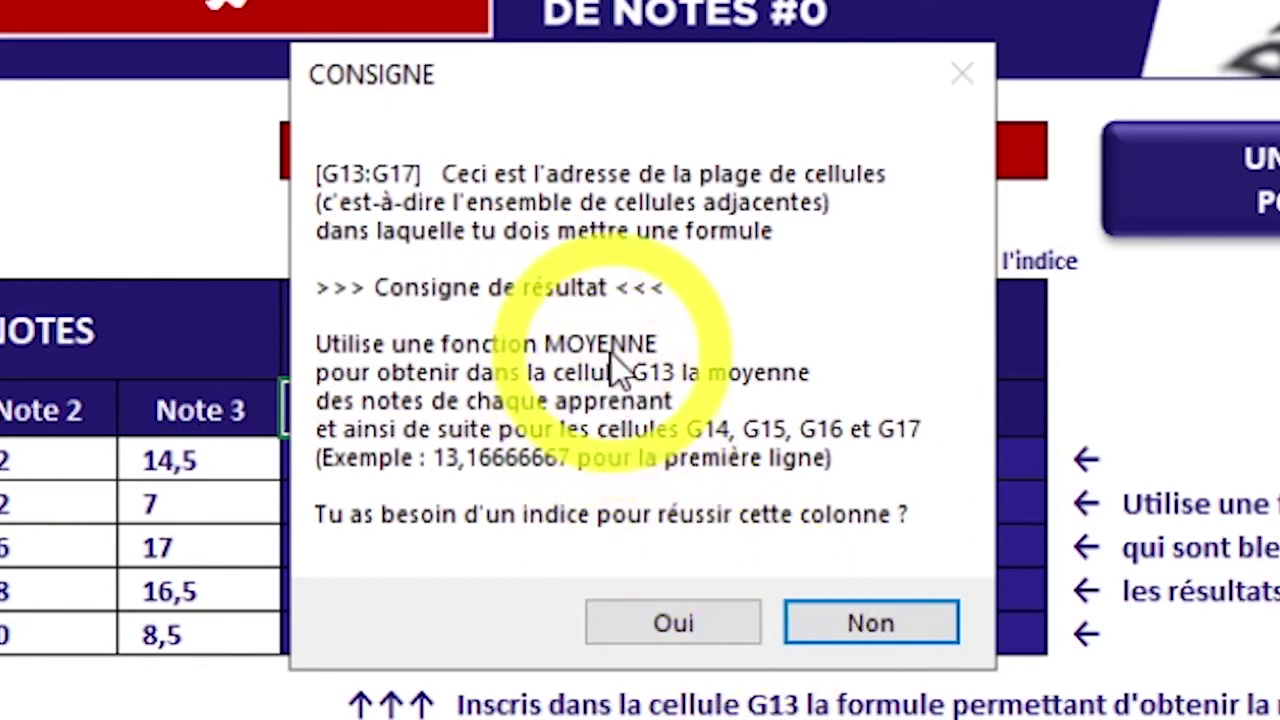
left_click(733, 619)
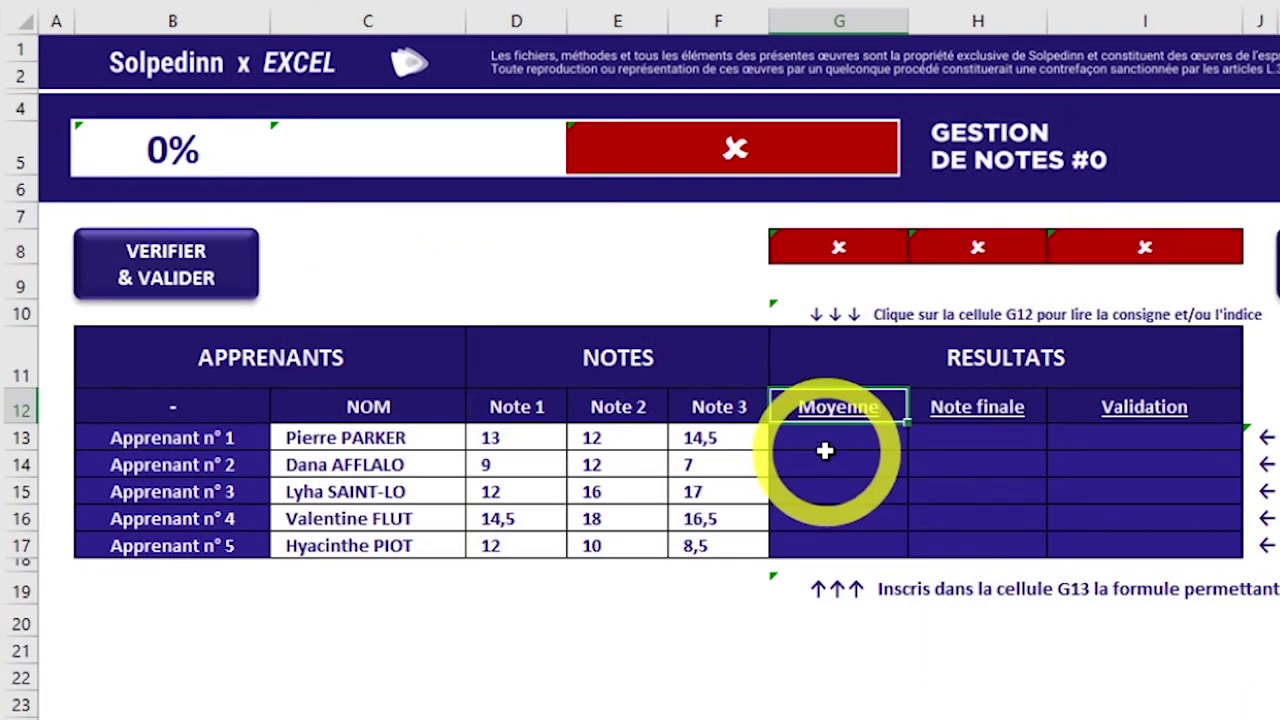
left_click(823, 443)
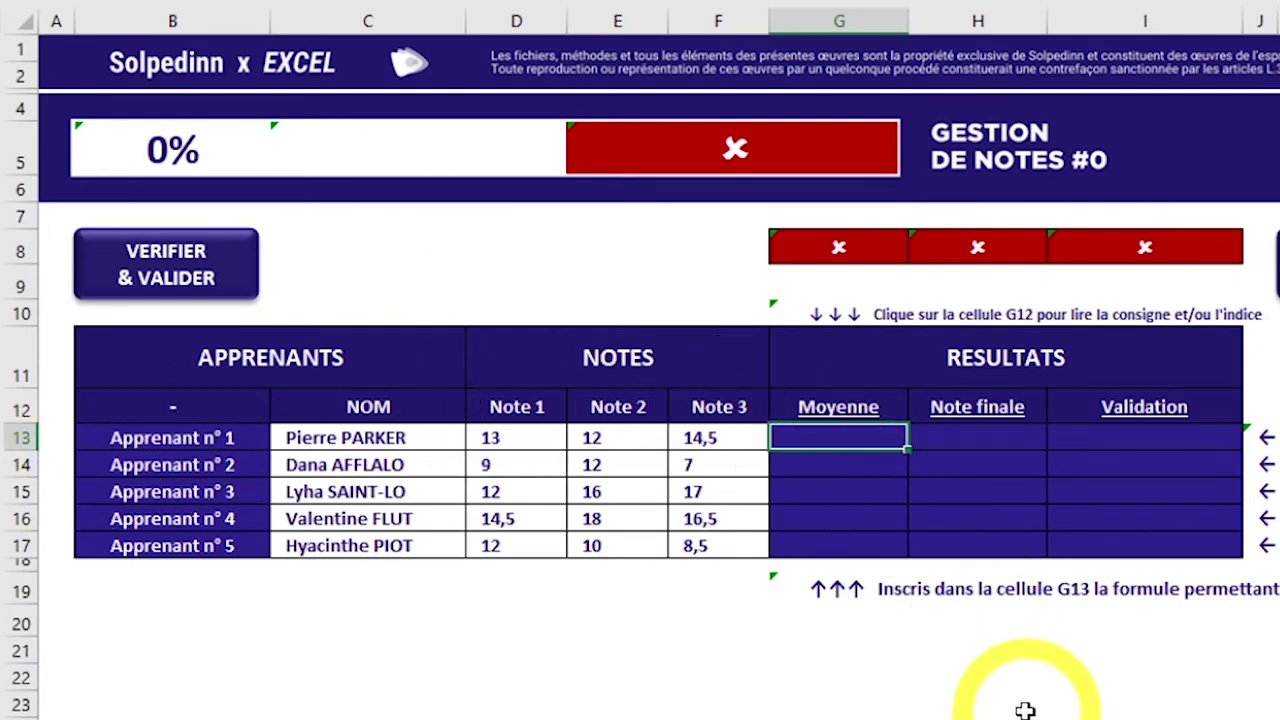
type("=MO")
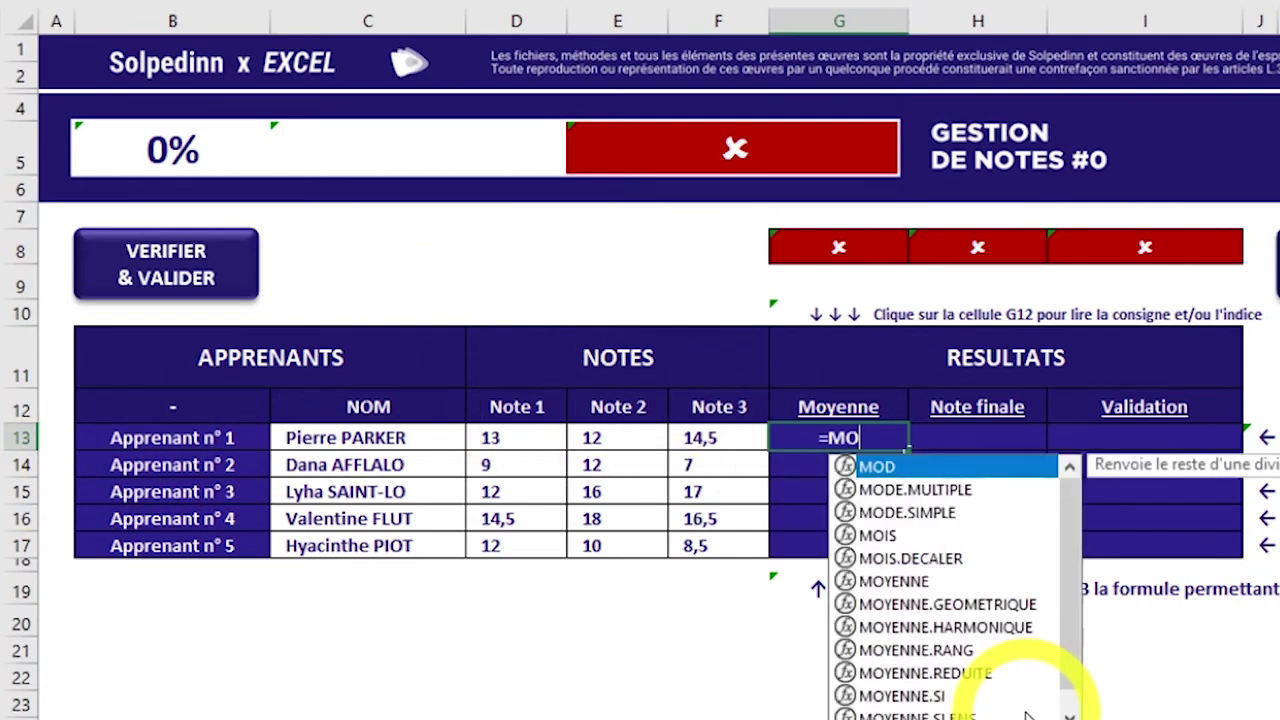
type("YENNE(")
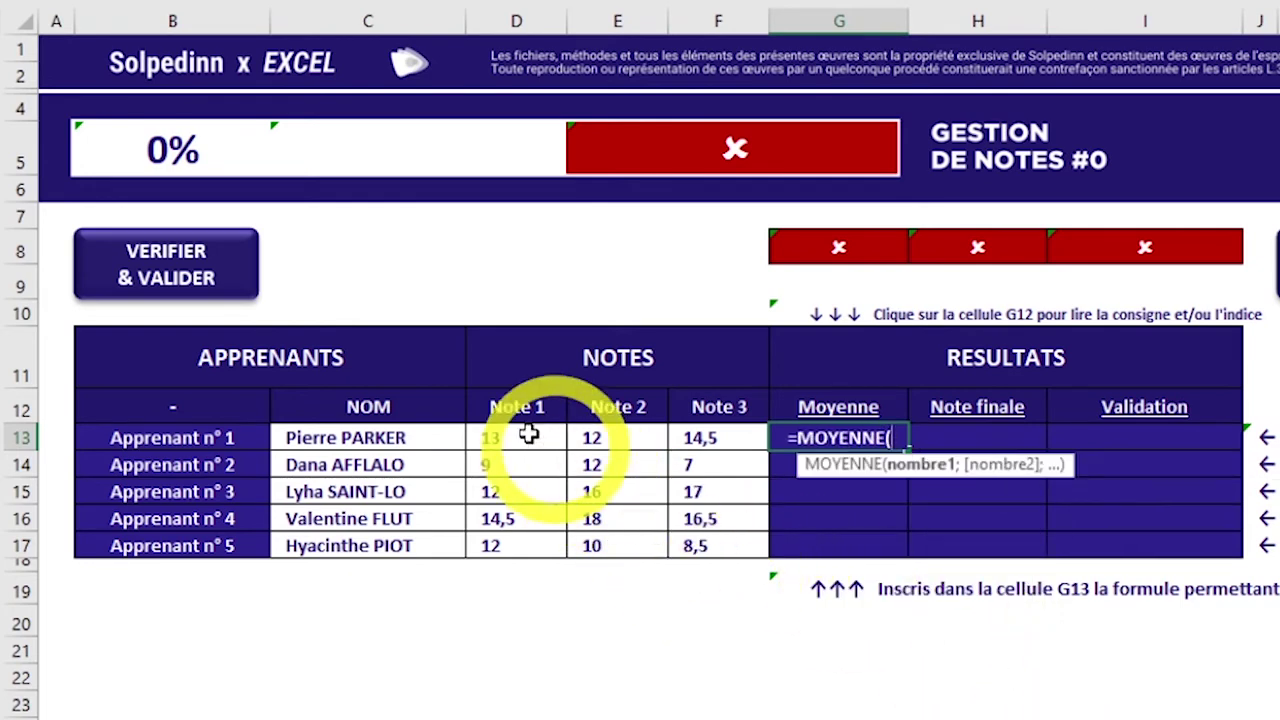
left_click_drag(519, 438, 718, 438)
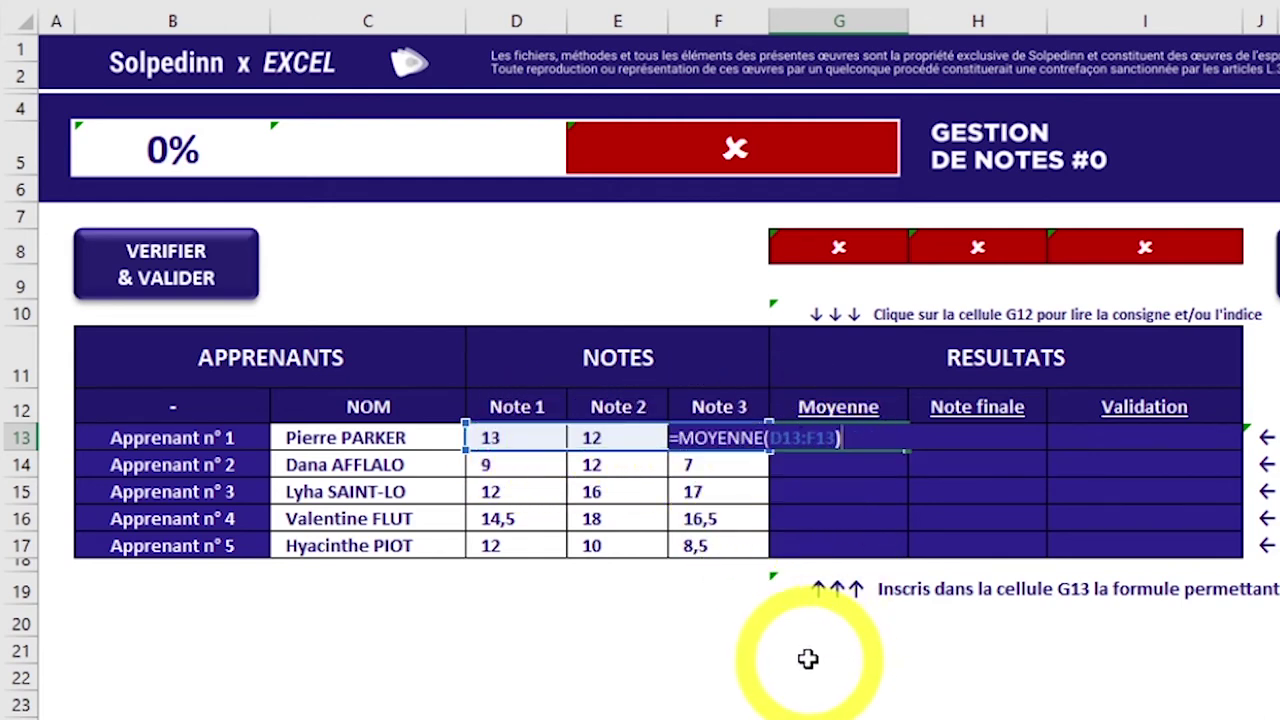
key("Return")
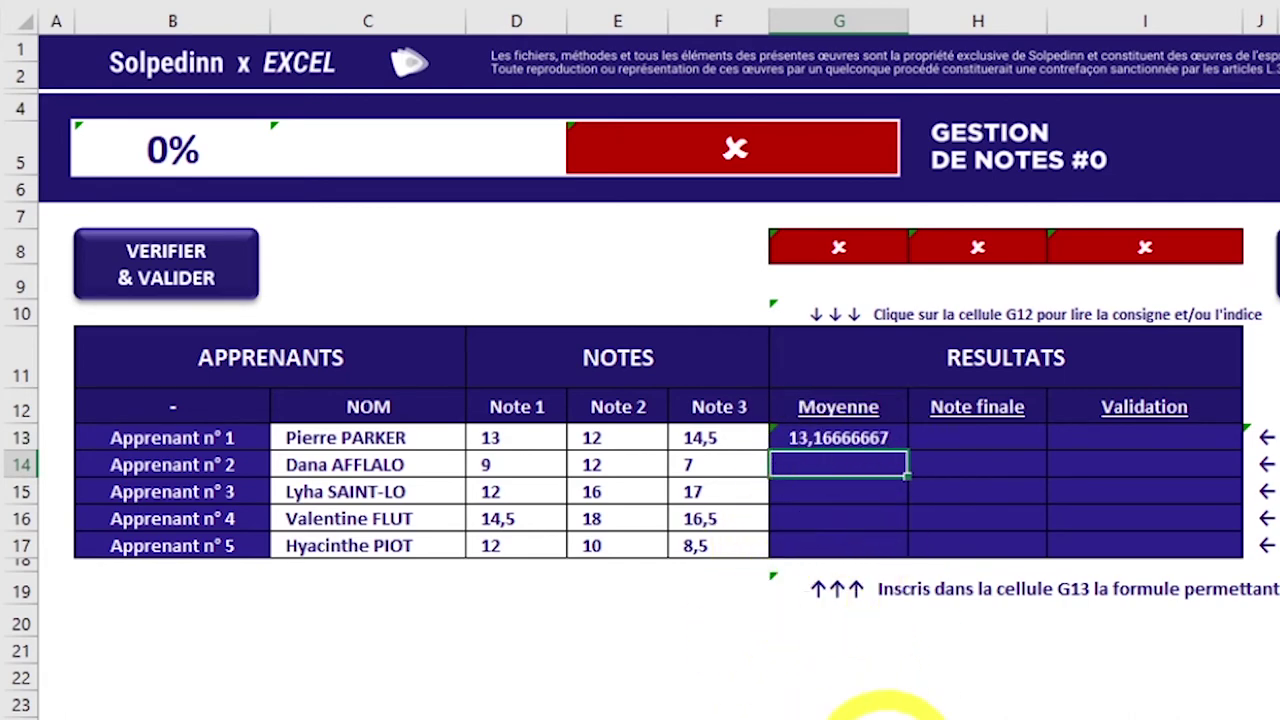
Step: Fill the G13 average formula down to G17, ending at 10,16666667
left_click(845, 408)
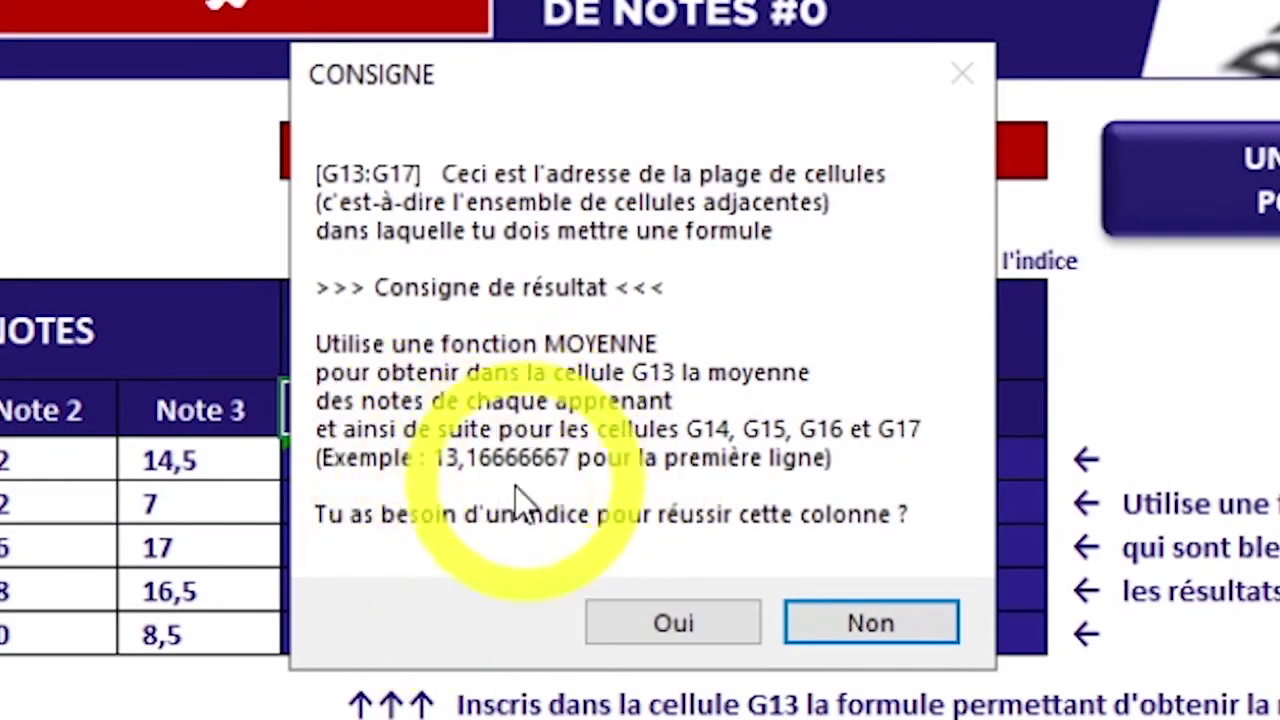
left_click(899, 641)
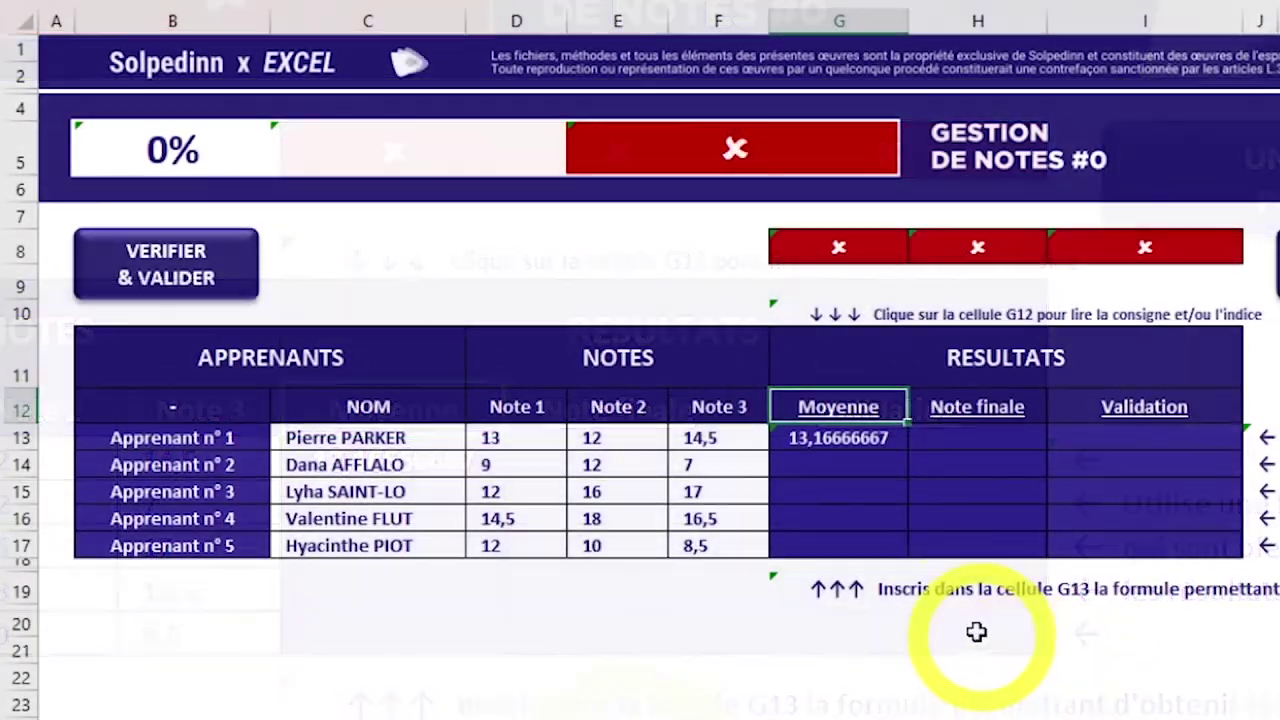
left_click(829, 437)
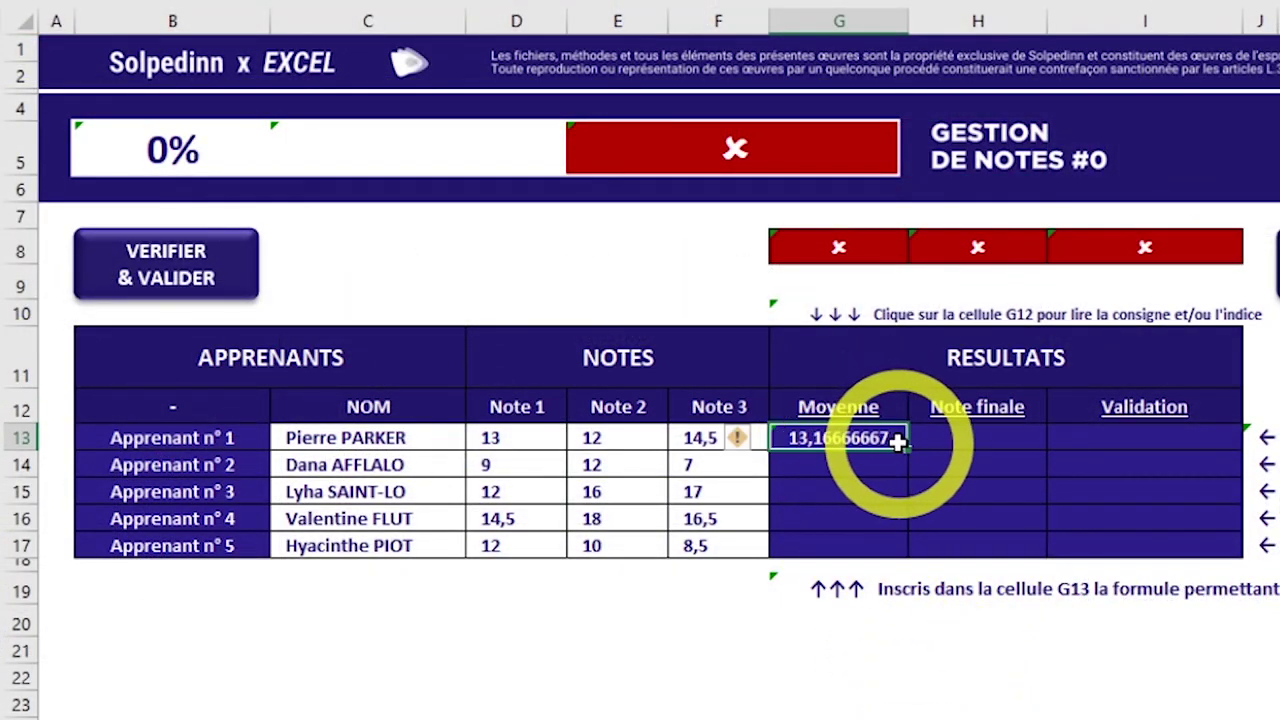
left_click_drag(899, 442, 906, 449)
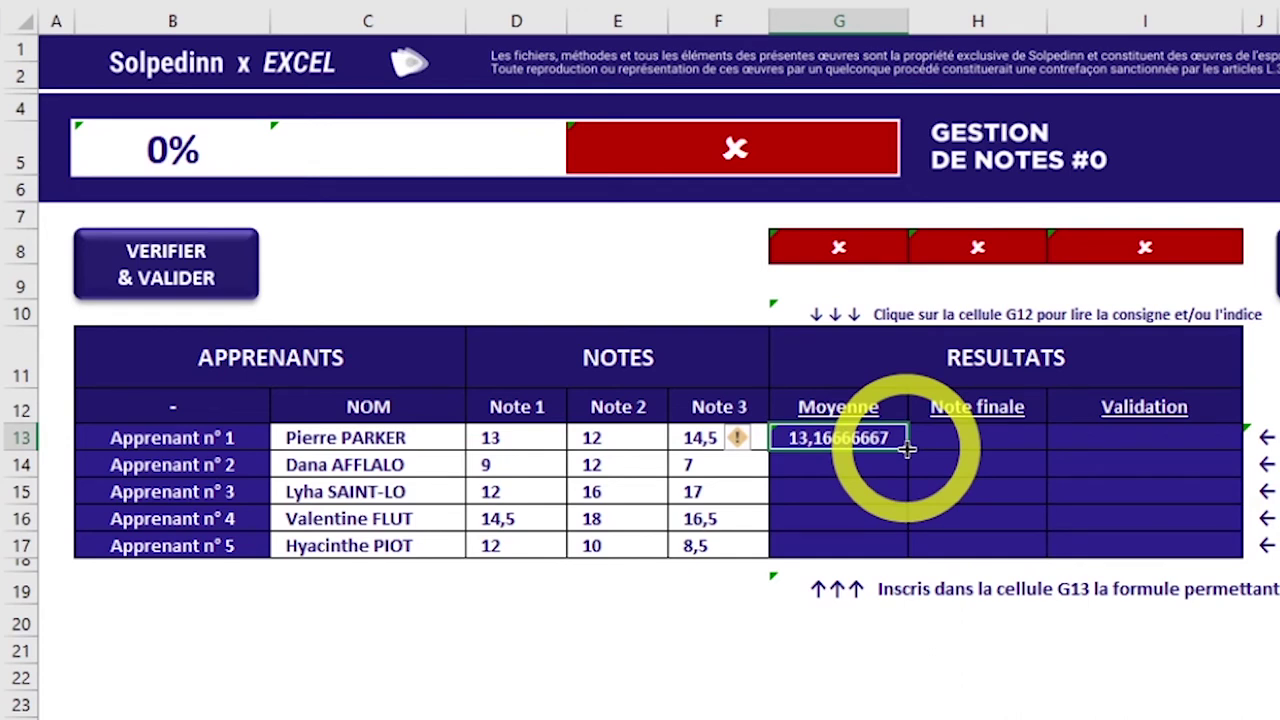
left_click_drag(906, 449, 905, 553)
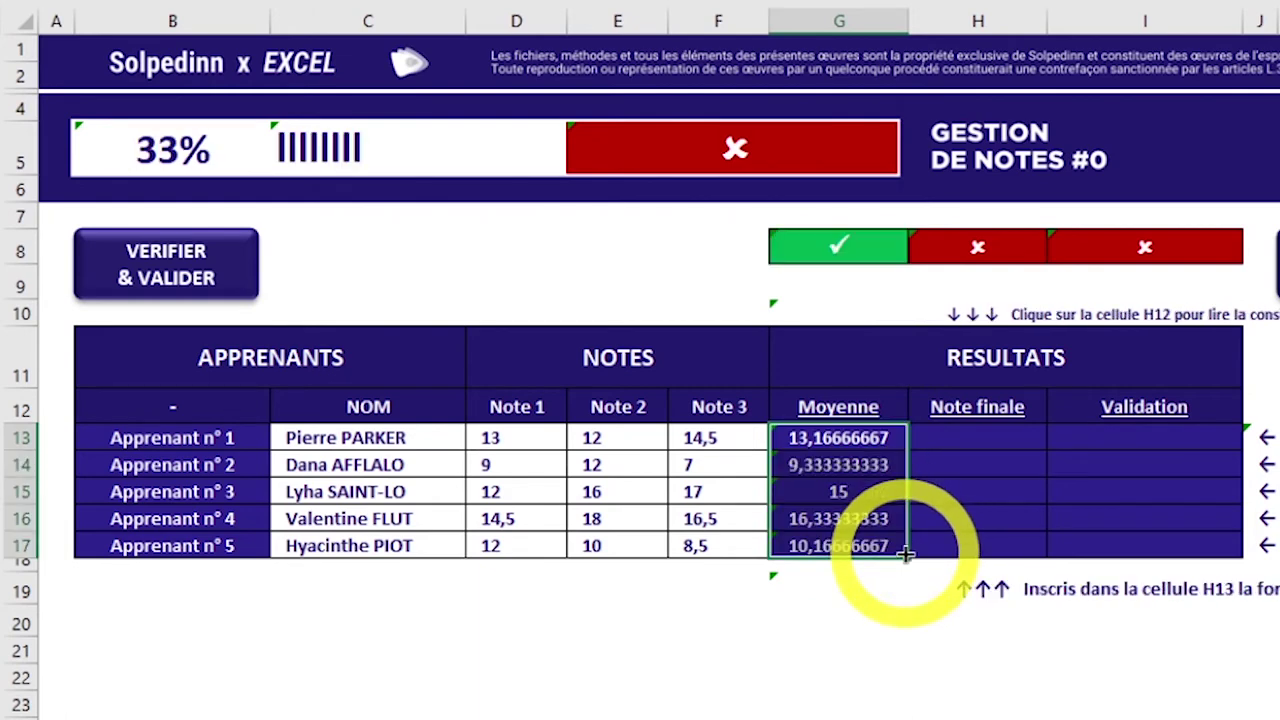
left_click(837, 252)
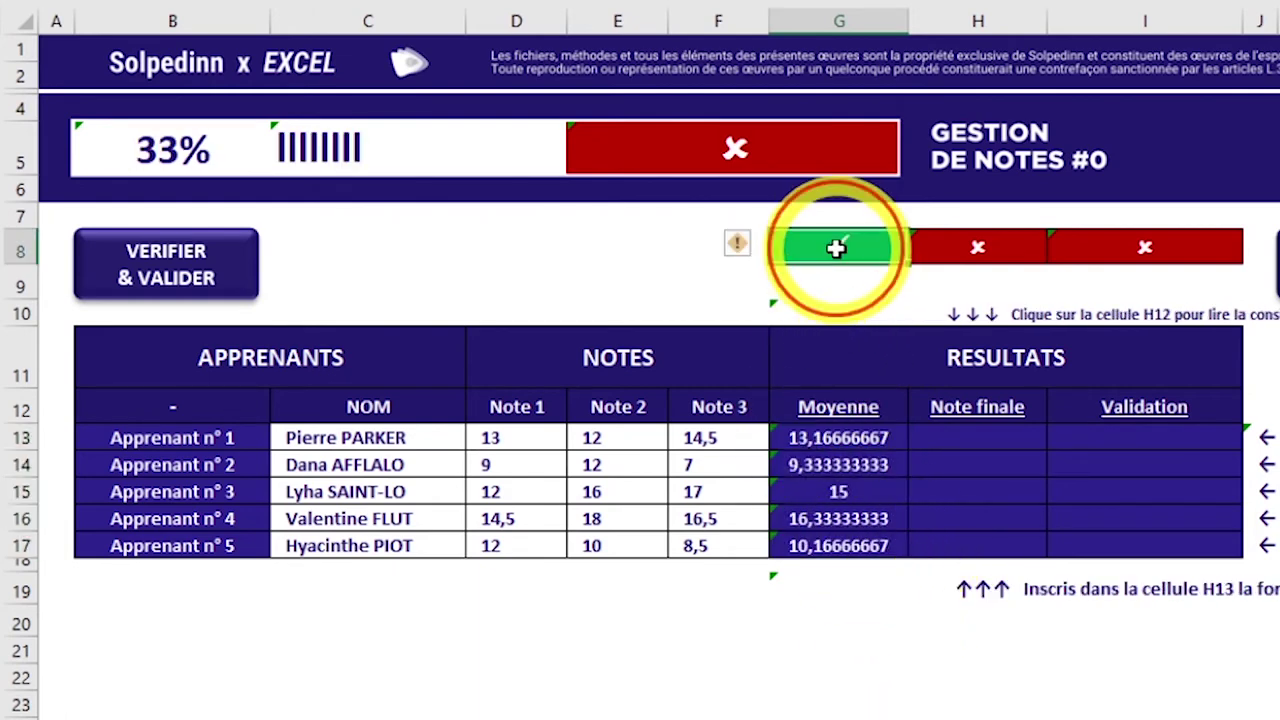
left_click(945, 715)
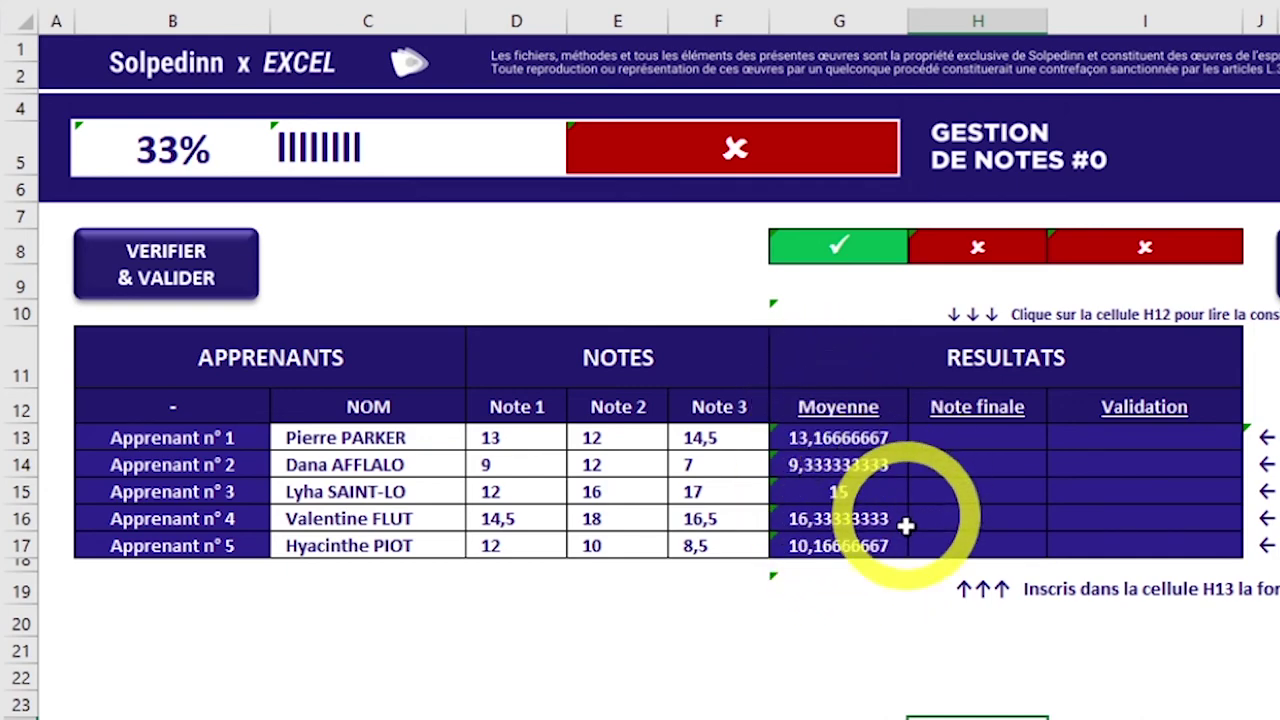
left_click(985, 418)
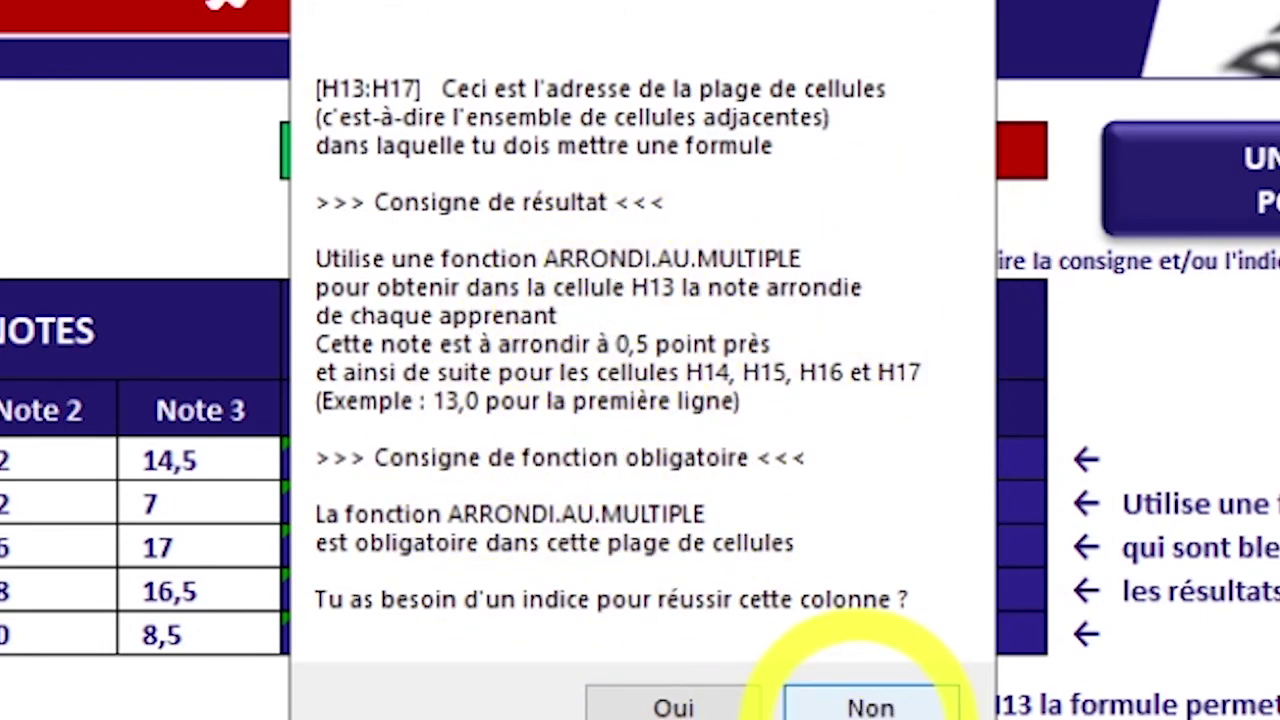
left_click(865, 705)
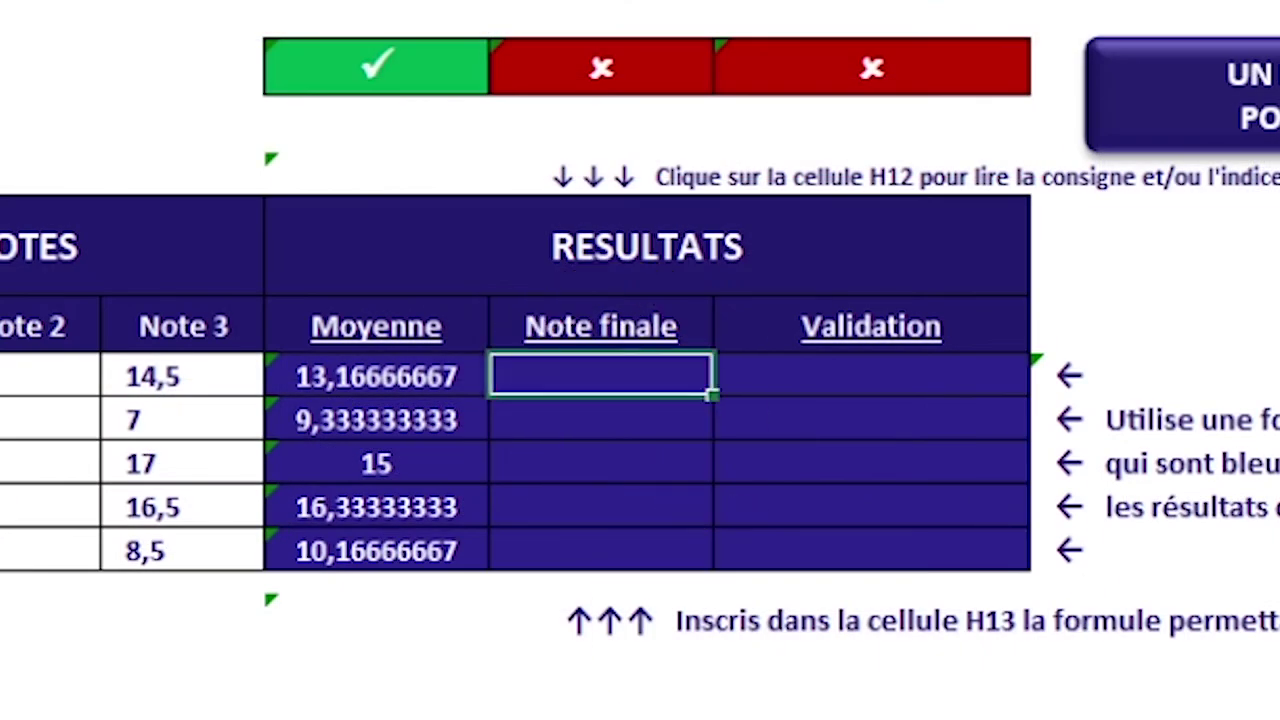
Step: Enter =ARRONDI.AU.MULTIPLE(G13;0,5) in H13, rounding the first learner's grade to 13,0
type("=ARRON")
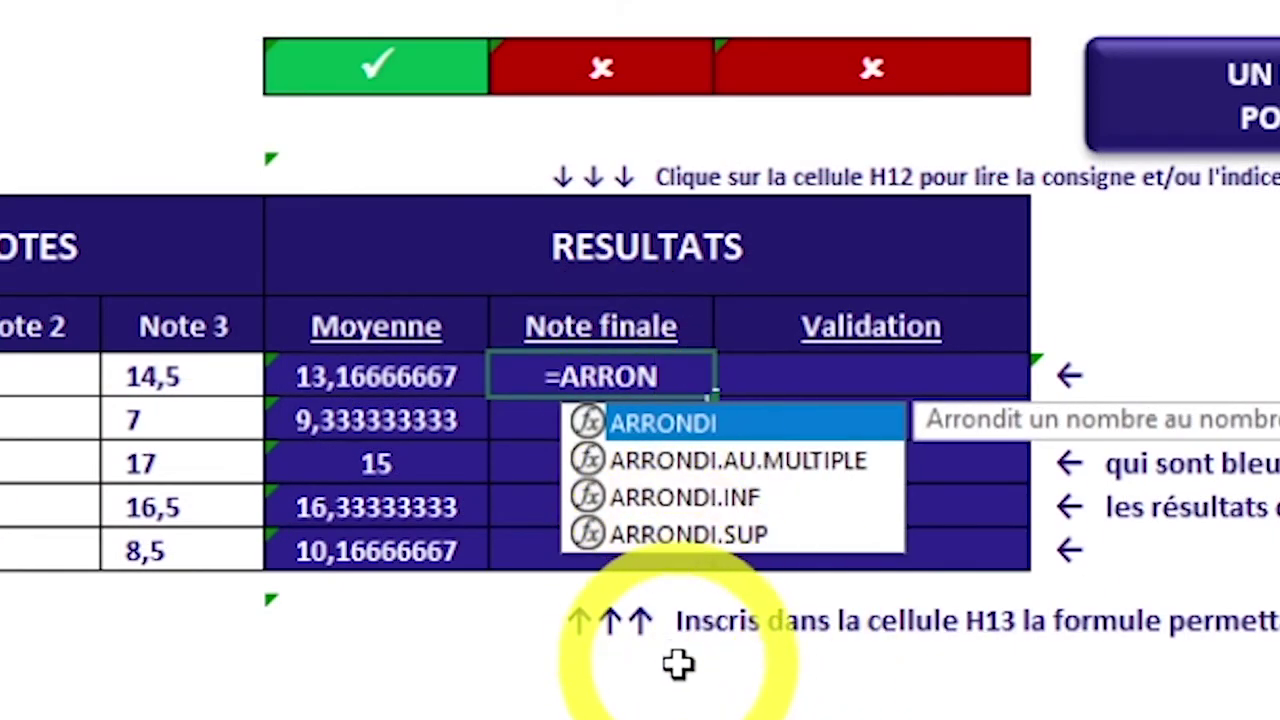
double_click(700, 460)
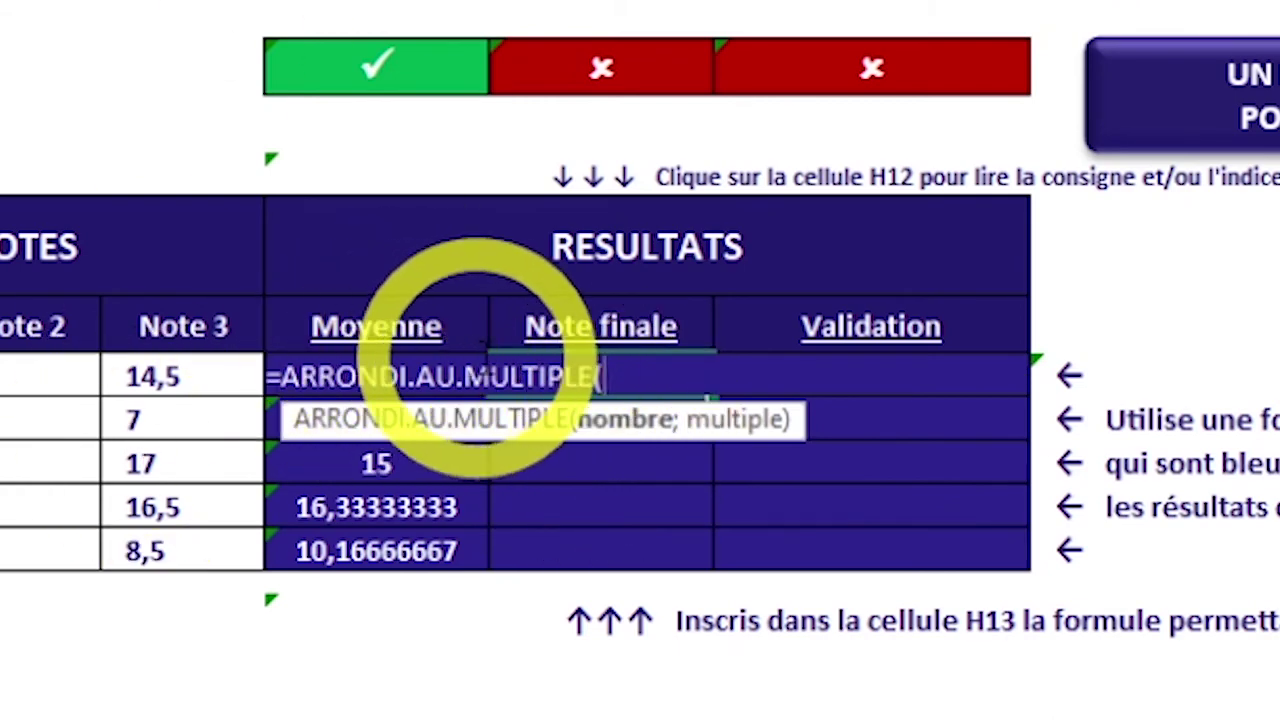
type("G13;0,5")
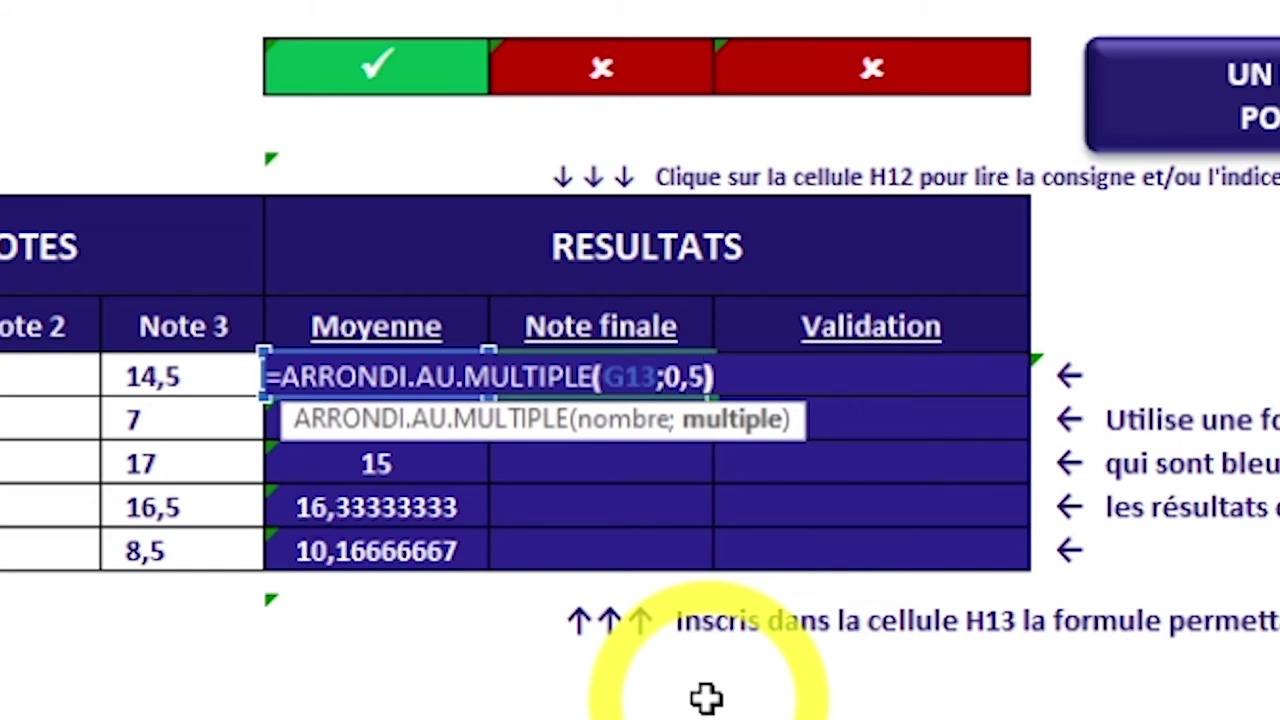
key("Return")
key("Up")
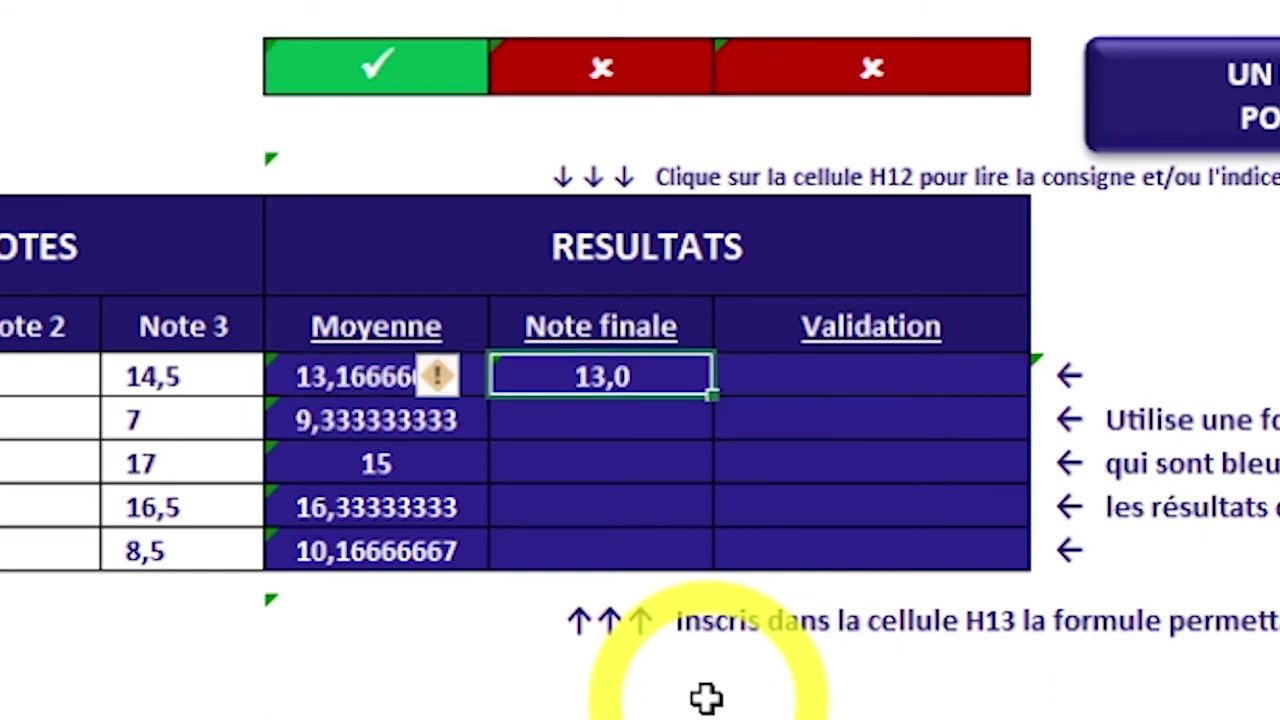
Step: Copy H13's rounding formula down to H17, giving 13,0, 9,5, 15,0, 16,5 and 10,0
left_click(588, 670)
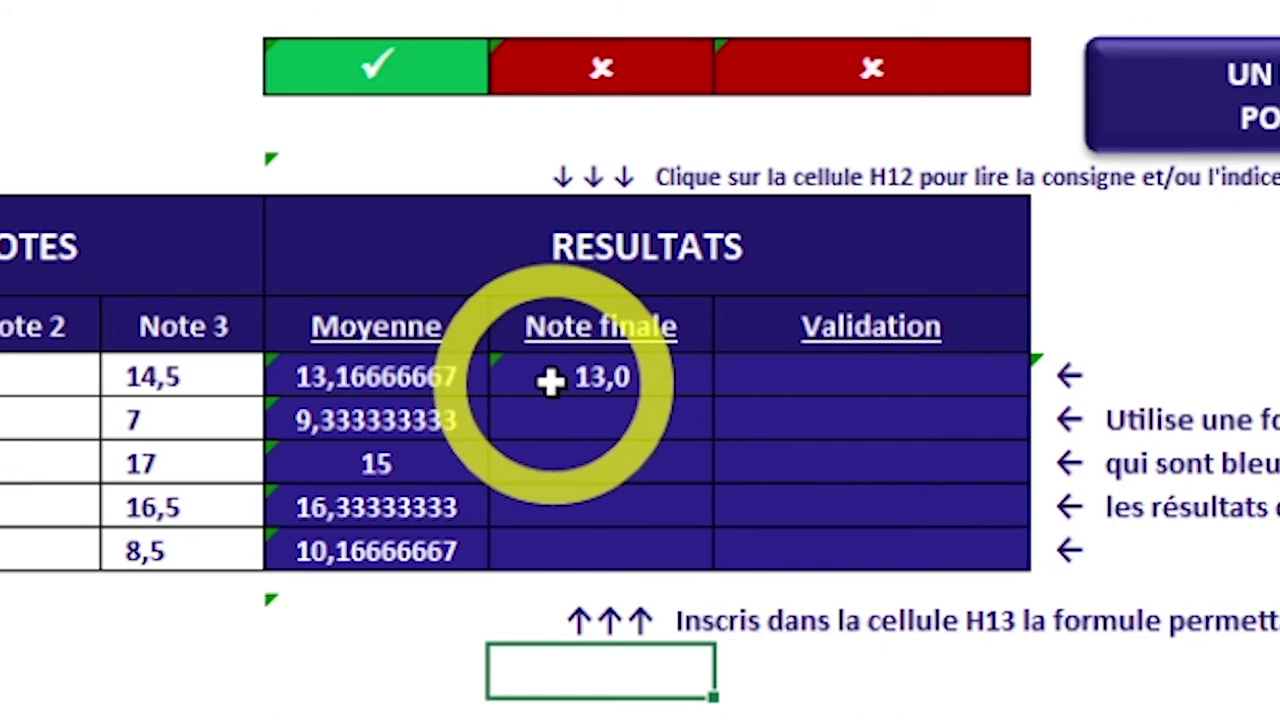
left_click(581, 375)
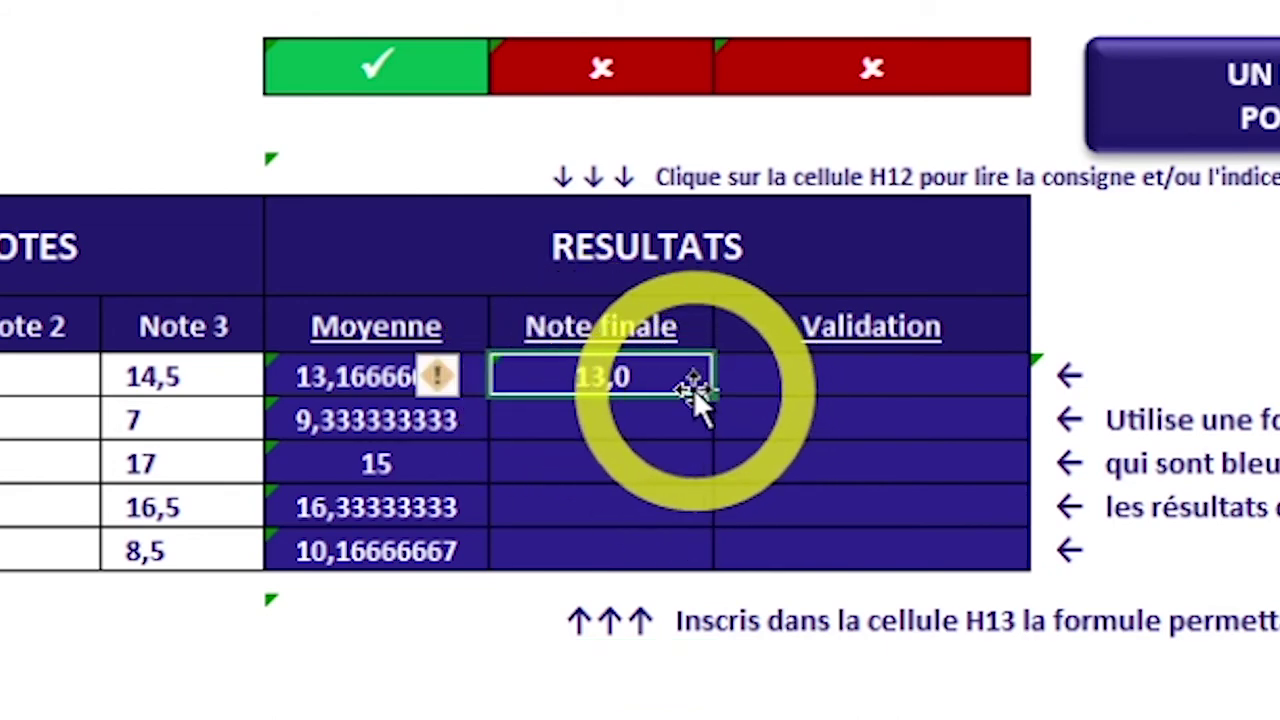
left_click_drag(708, 395, 708, 553)
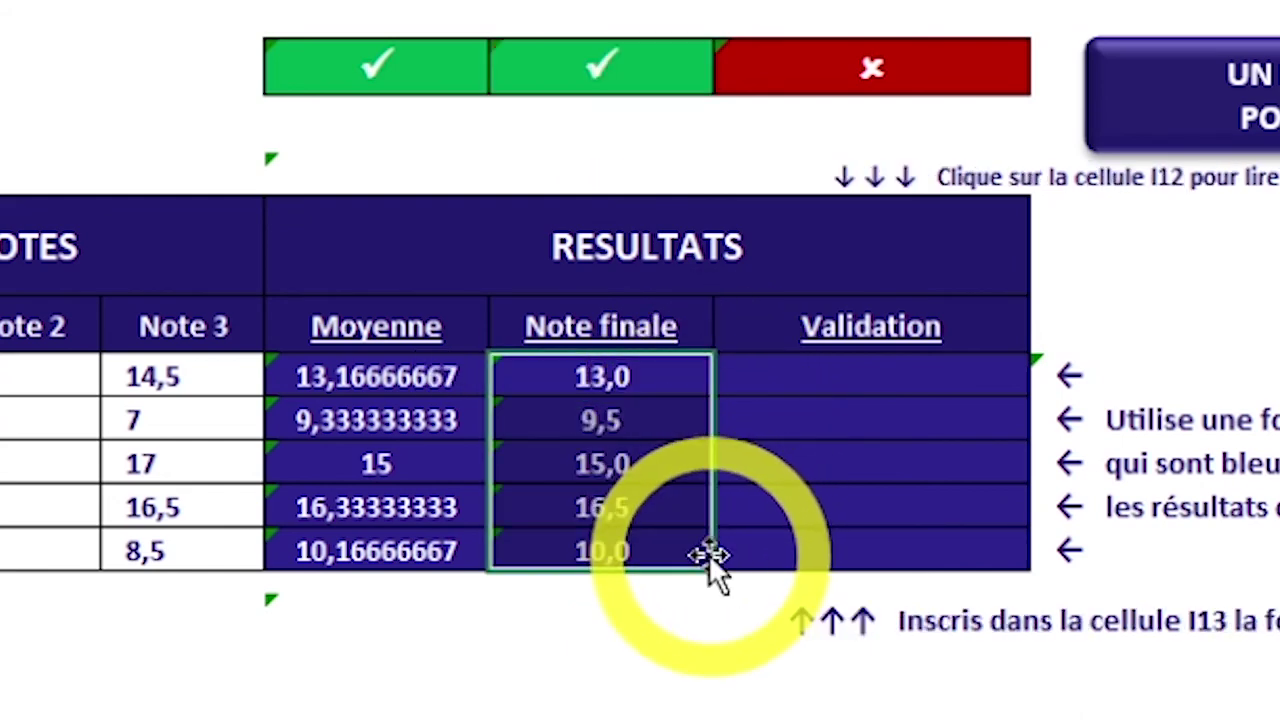
left_click_drag(384, 372, 394, 540)
Step: Review the five rounded grades, then bring up the Validation column instructions
left_click(592, 372)
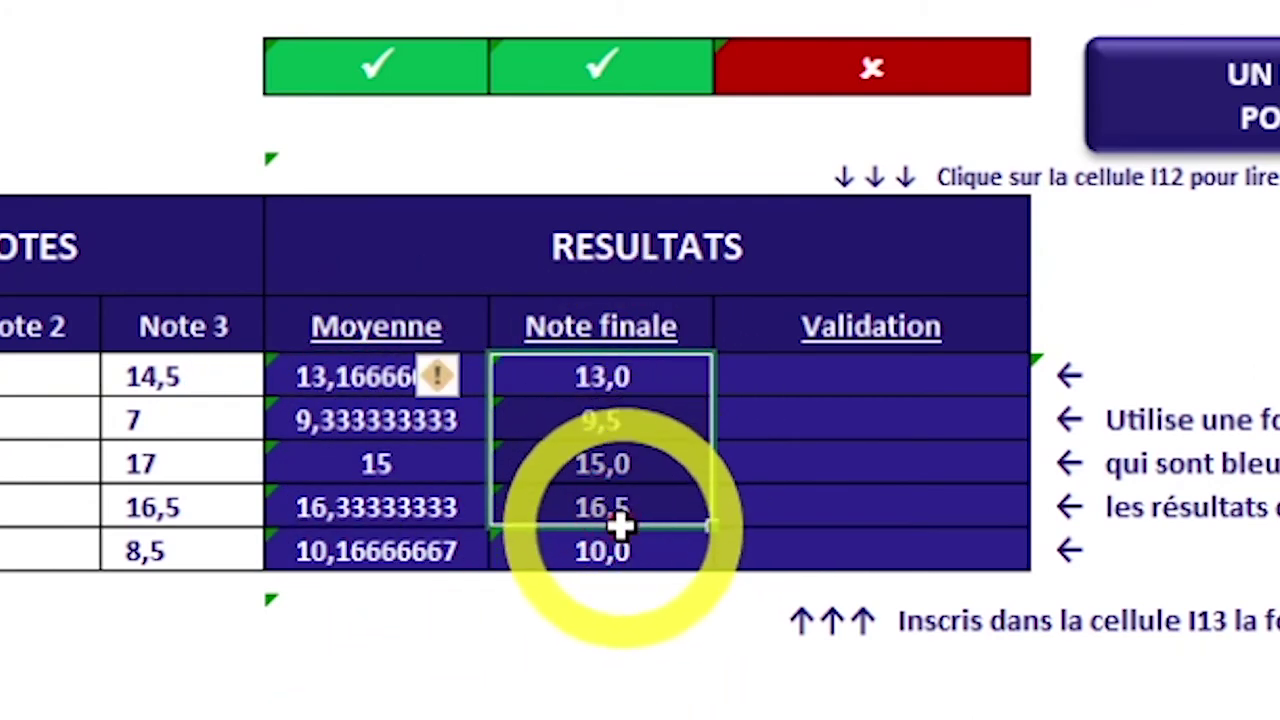
left_click_drag(592, 372, 618, 550)
left_click(622, 705)
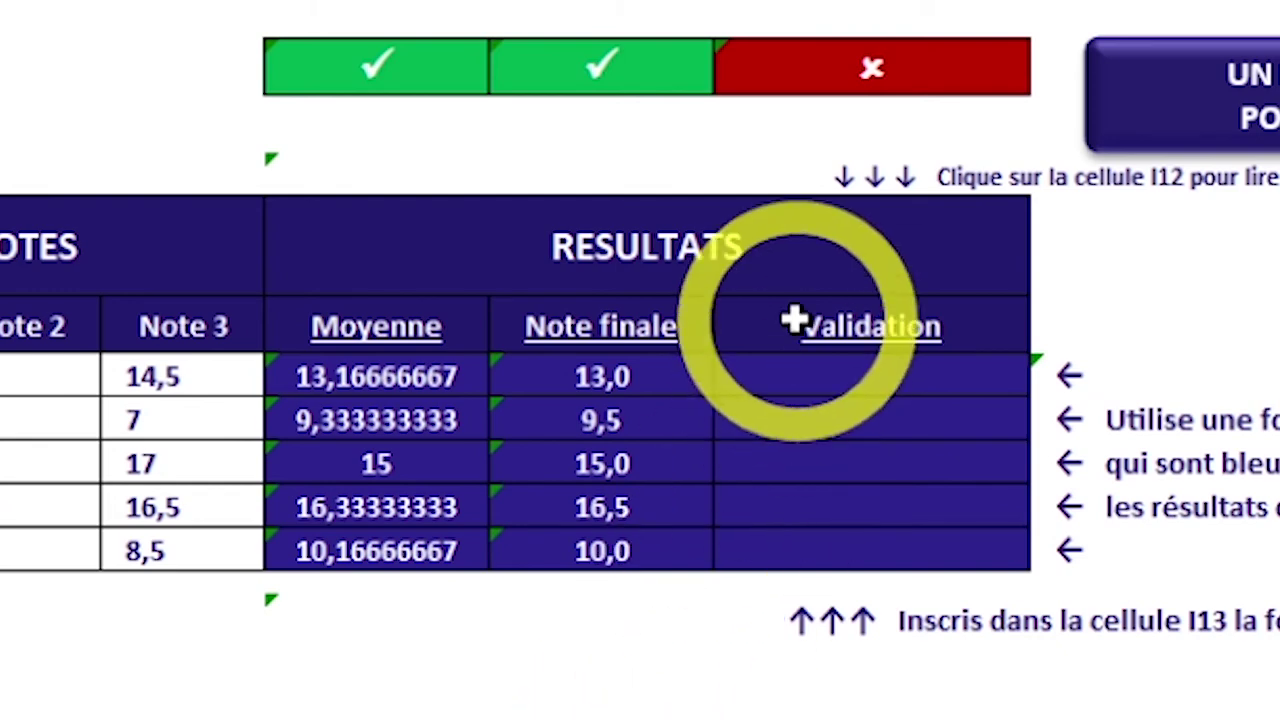
left_click(849, 323)
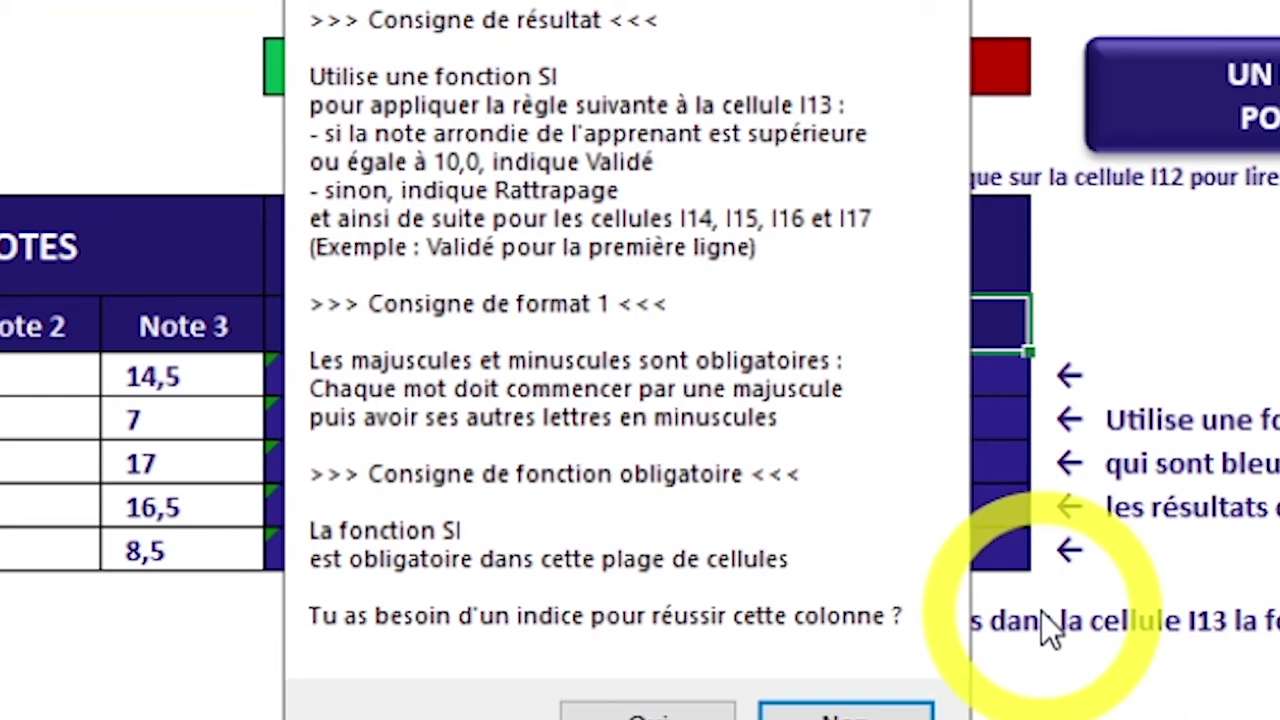
Step: Read the Validation instruction message and close it with Non, declining the hint
left_click(444, 166)
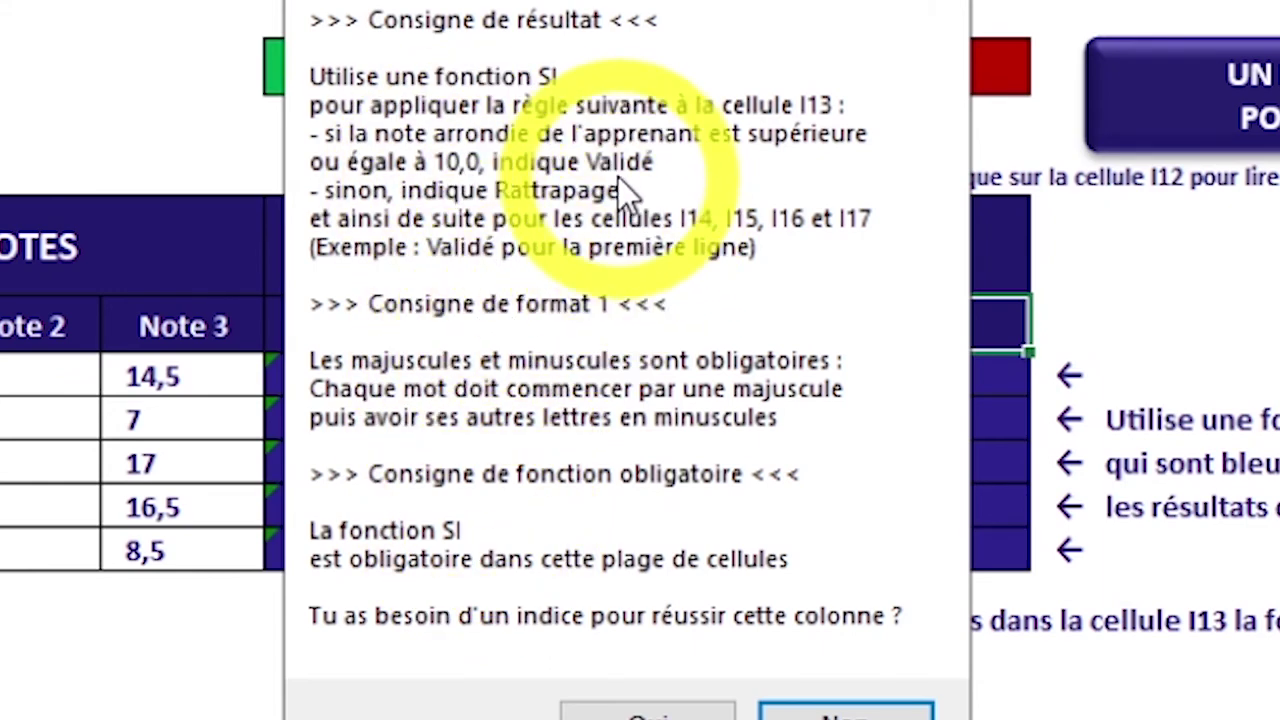
left_click(535, 283)
left_click(535, 192)
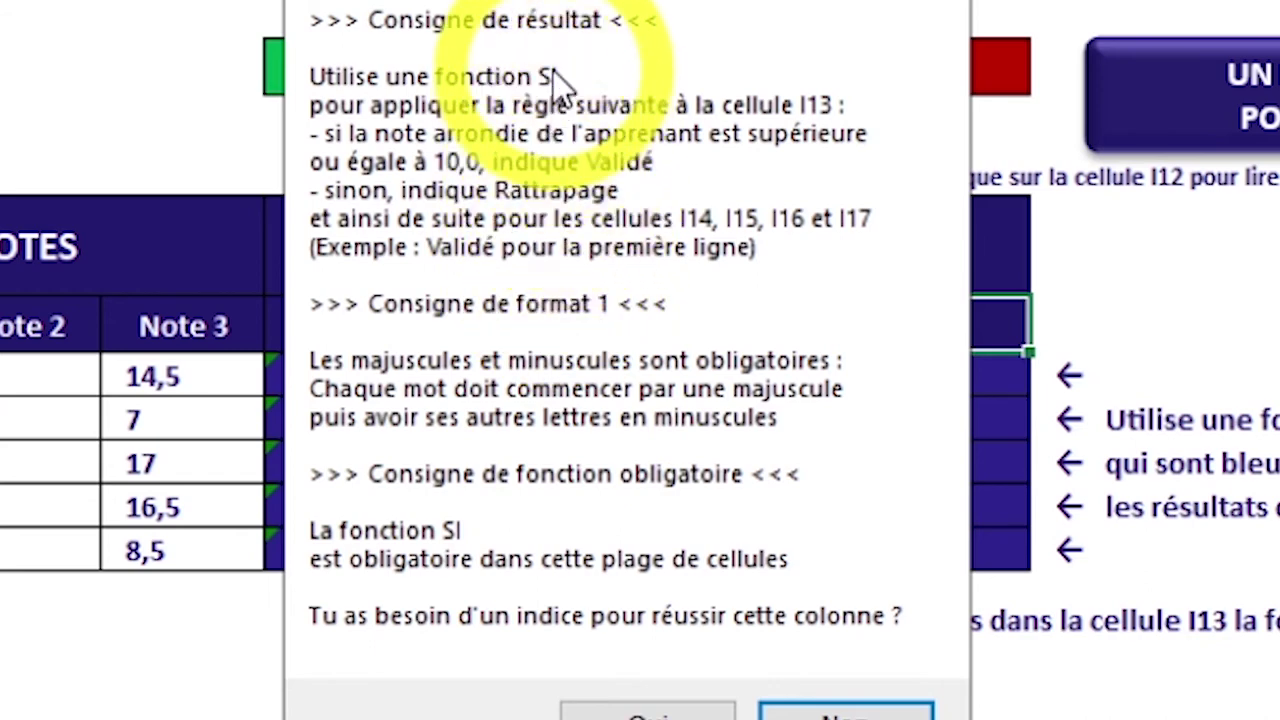
left_click(712, 638)
left_click(812, 712)
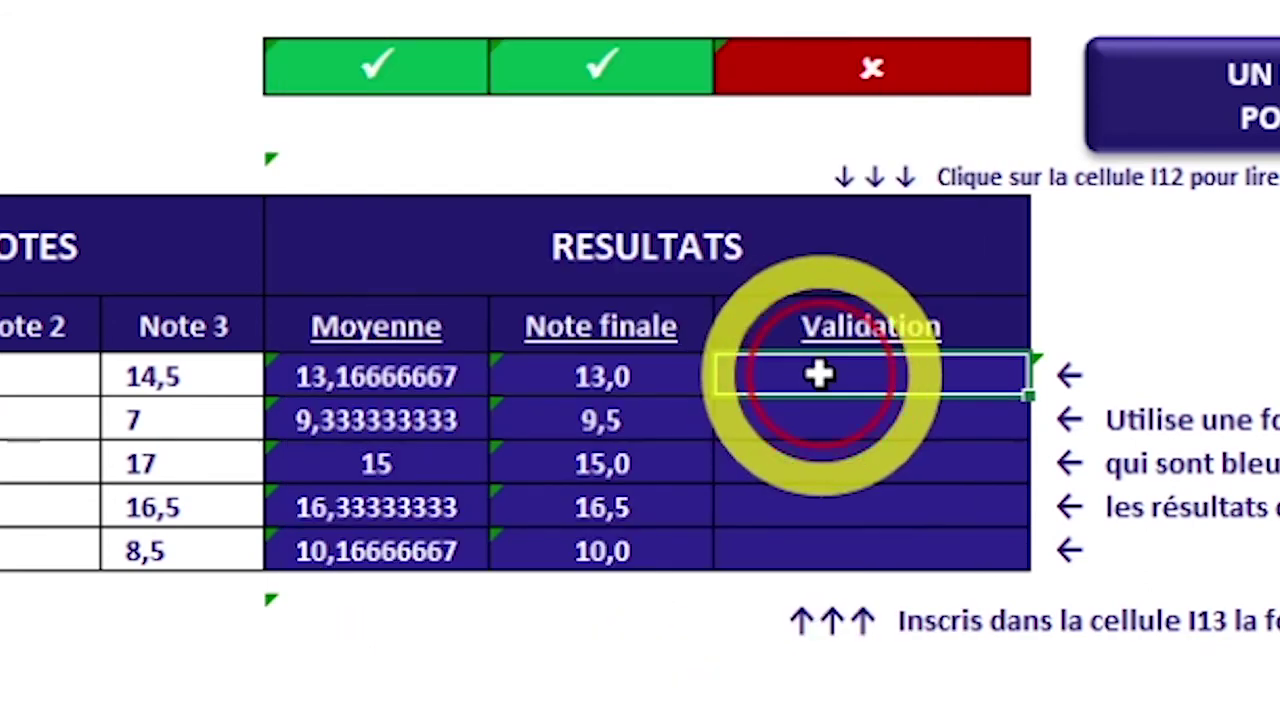
Step: Enter =SI(H13>=10;"Validé";"Rattrapage") in I13, showing Validé for the first learner
type("=")
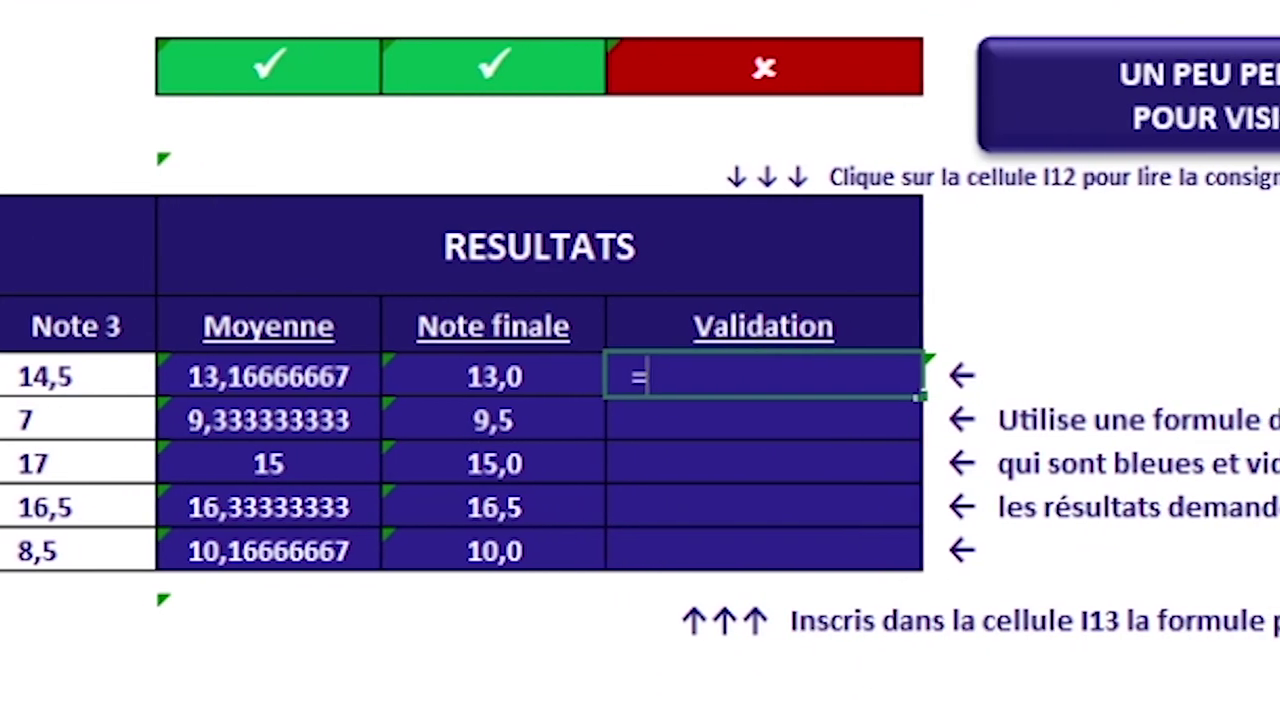
type("SI(")
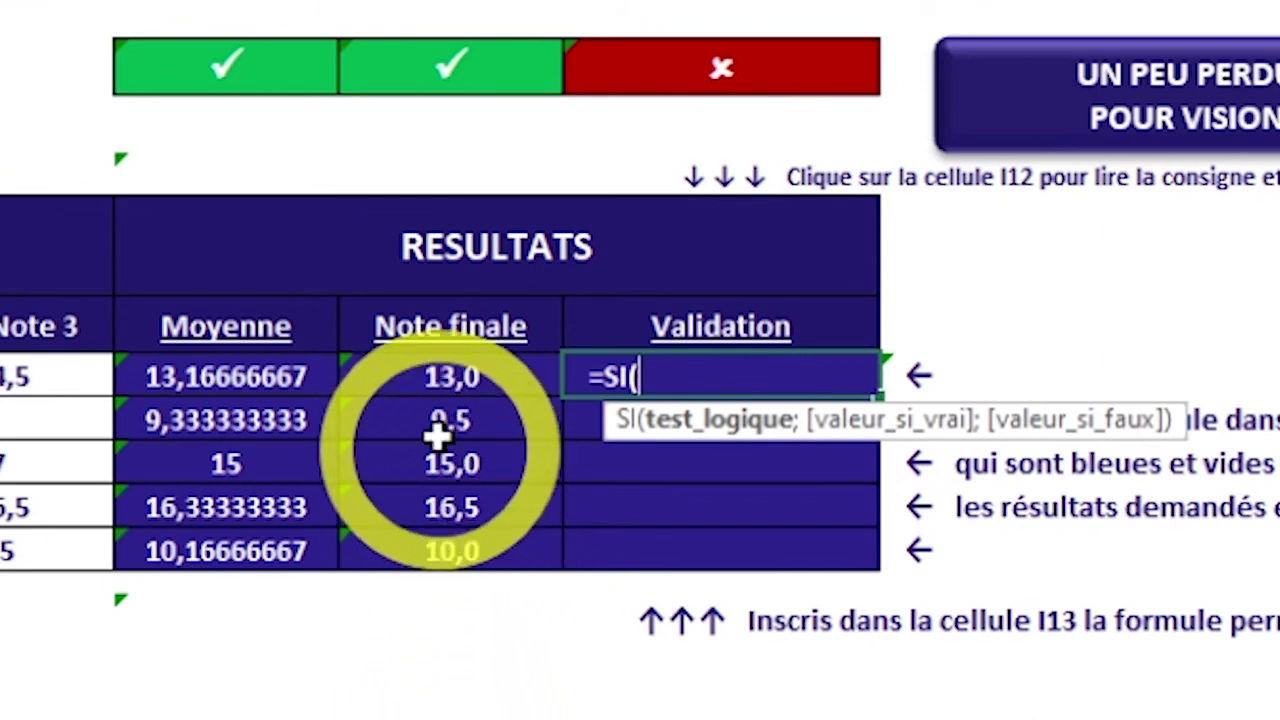
left_click(430, 383)
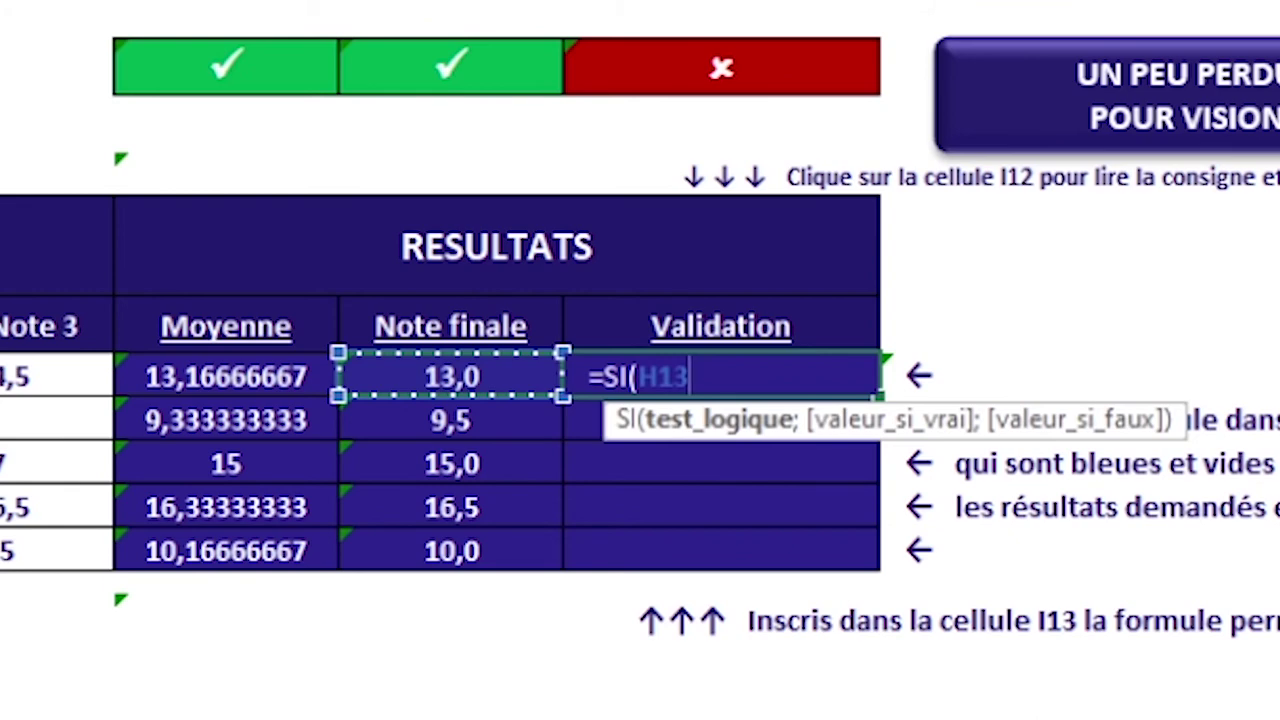
type(">=10")
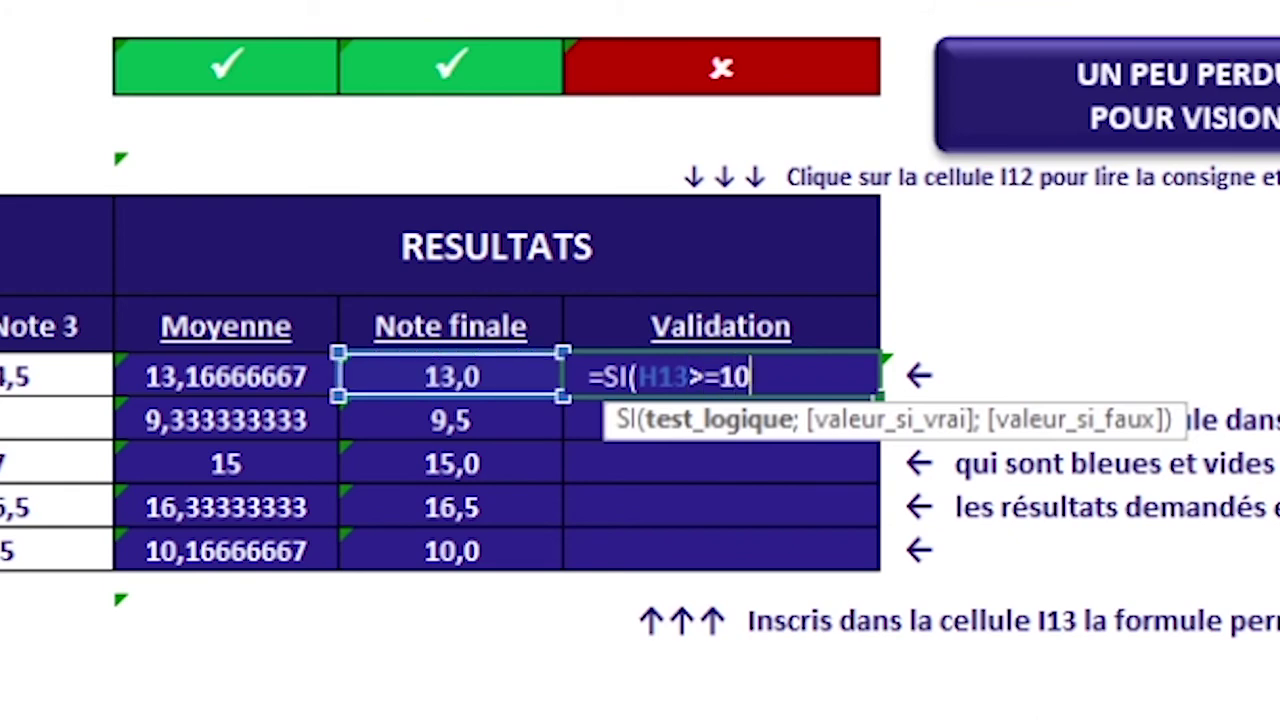
type(";")
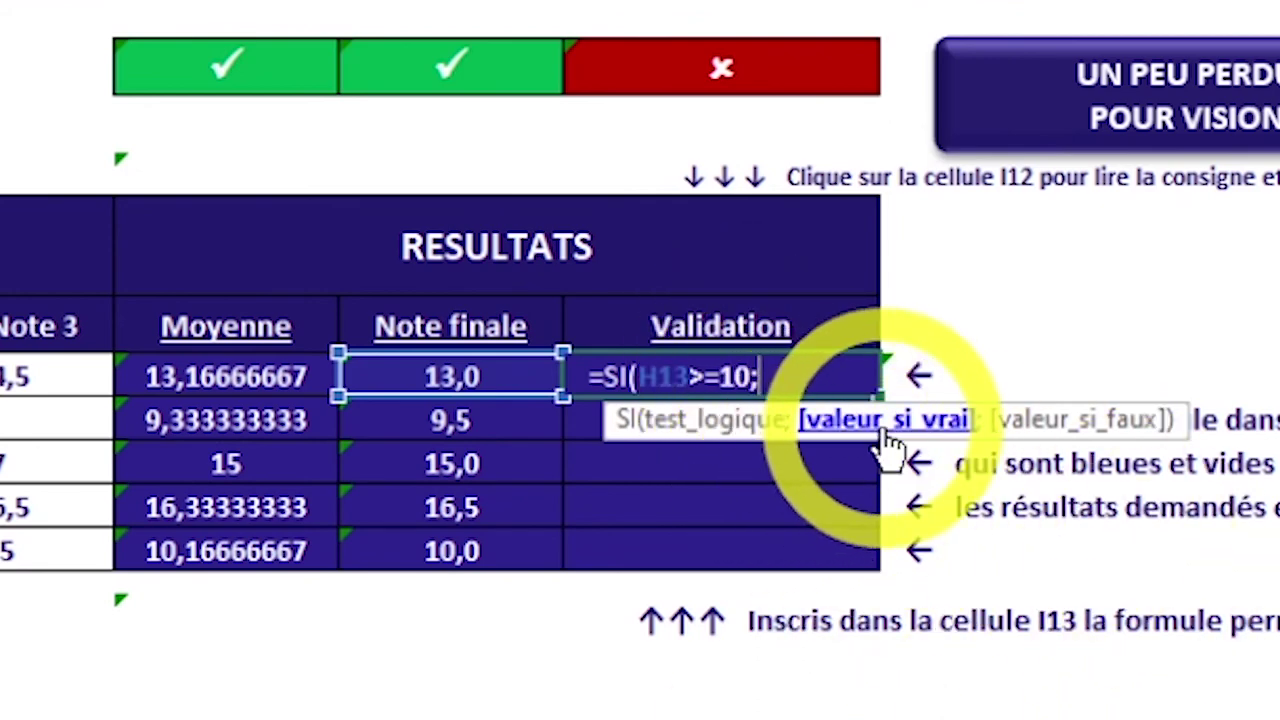
type("\"")
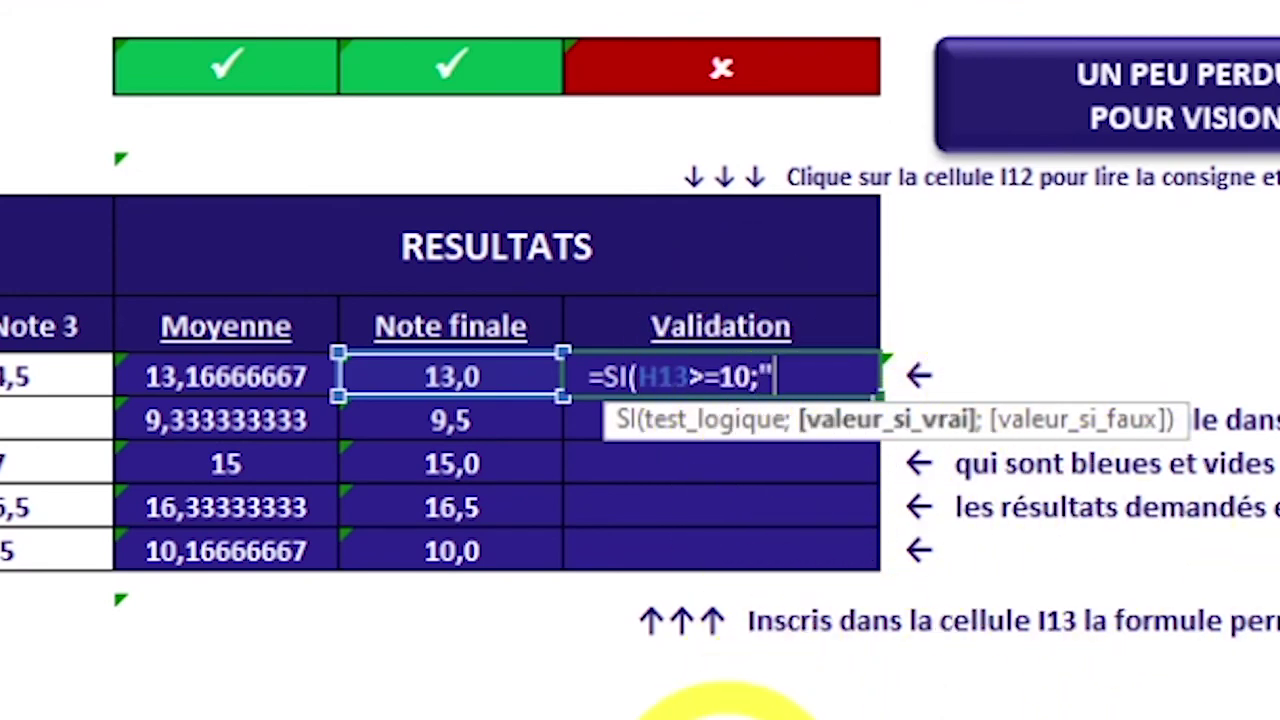
type("Vali")
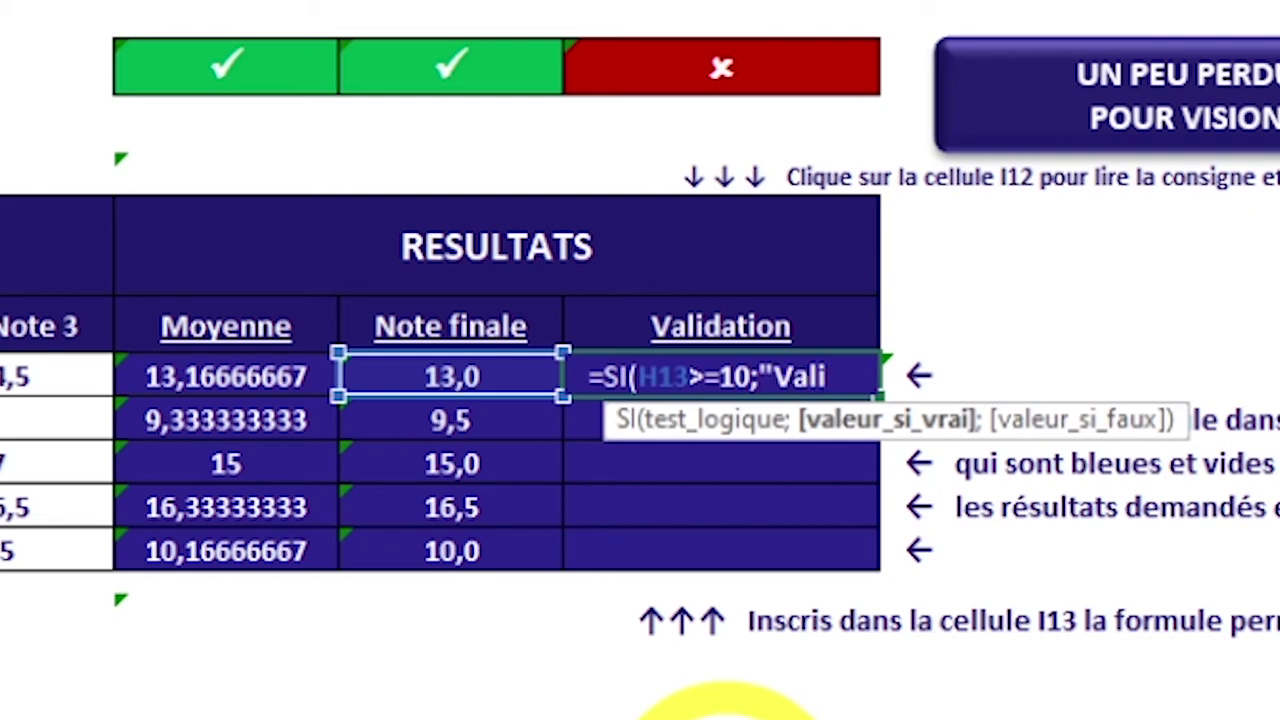
type("dé\"")
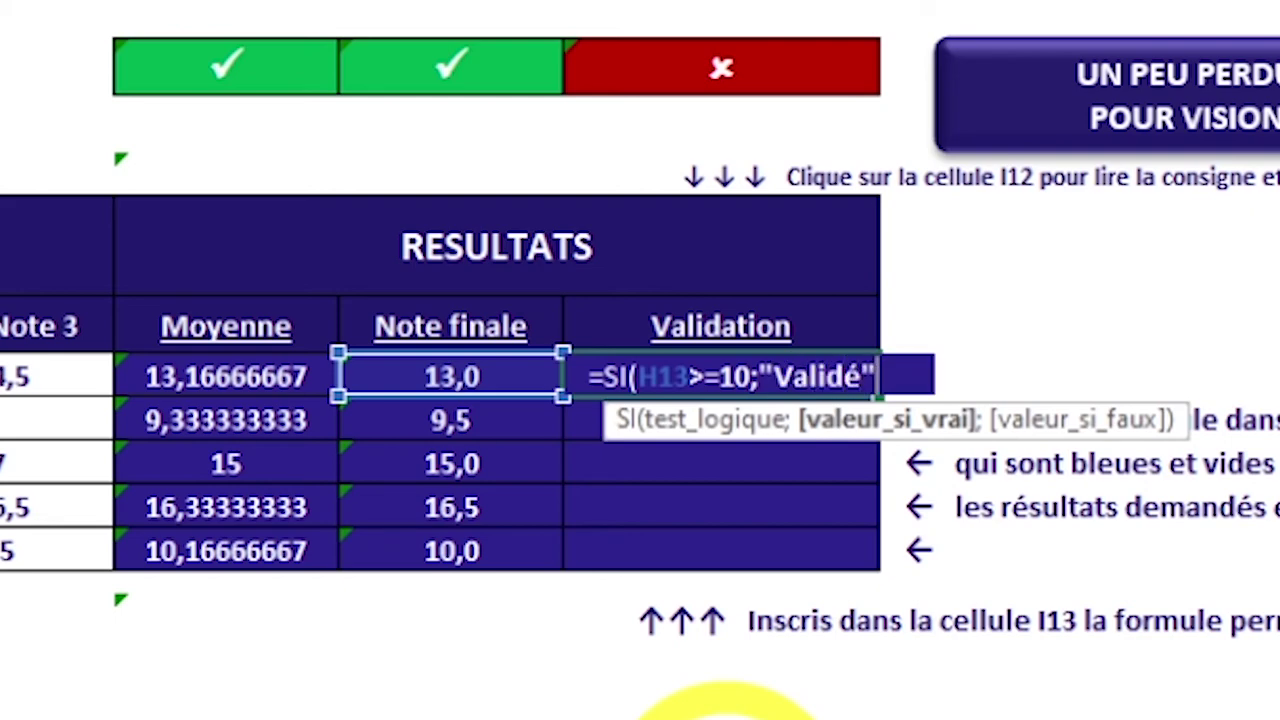
type(";")
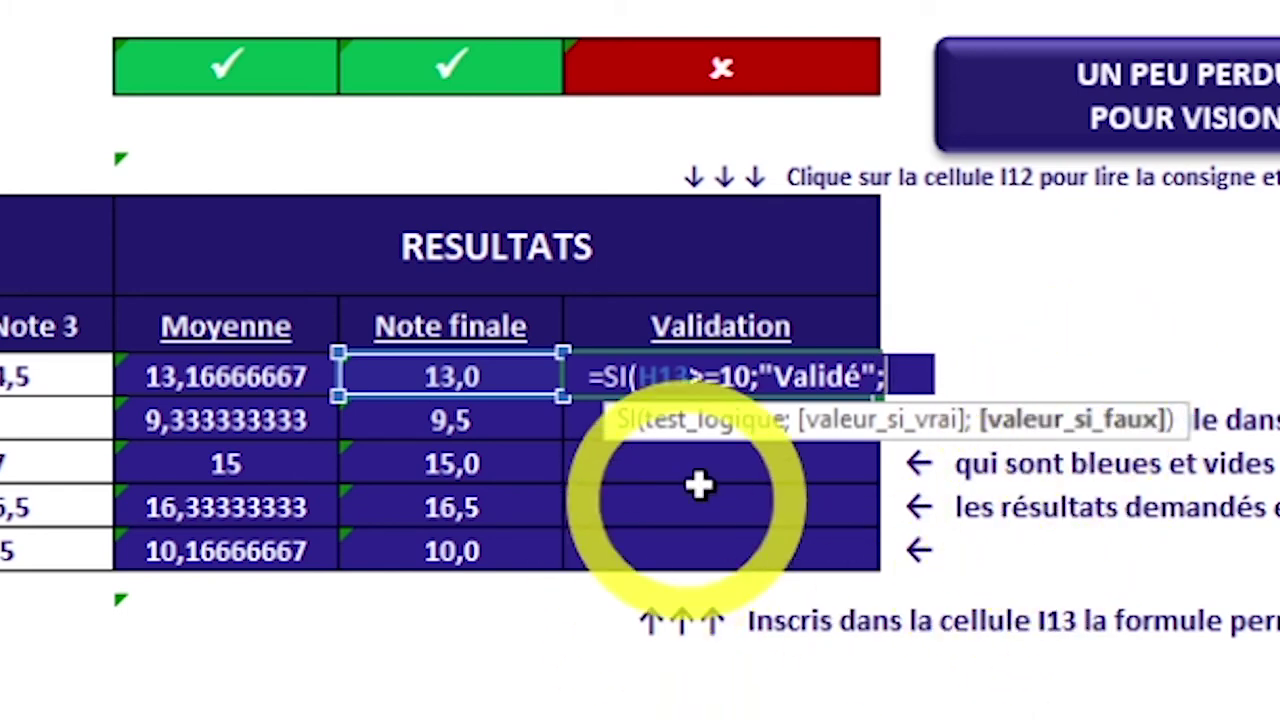
left_click(628, 377)
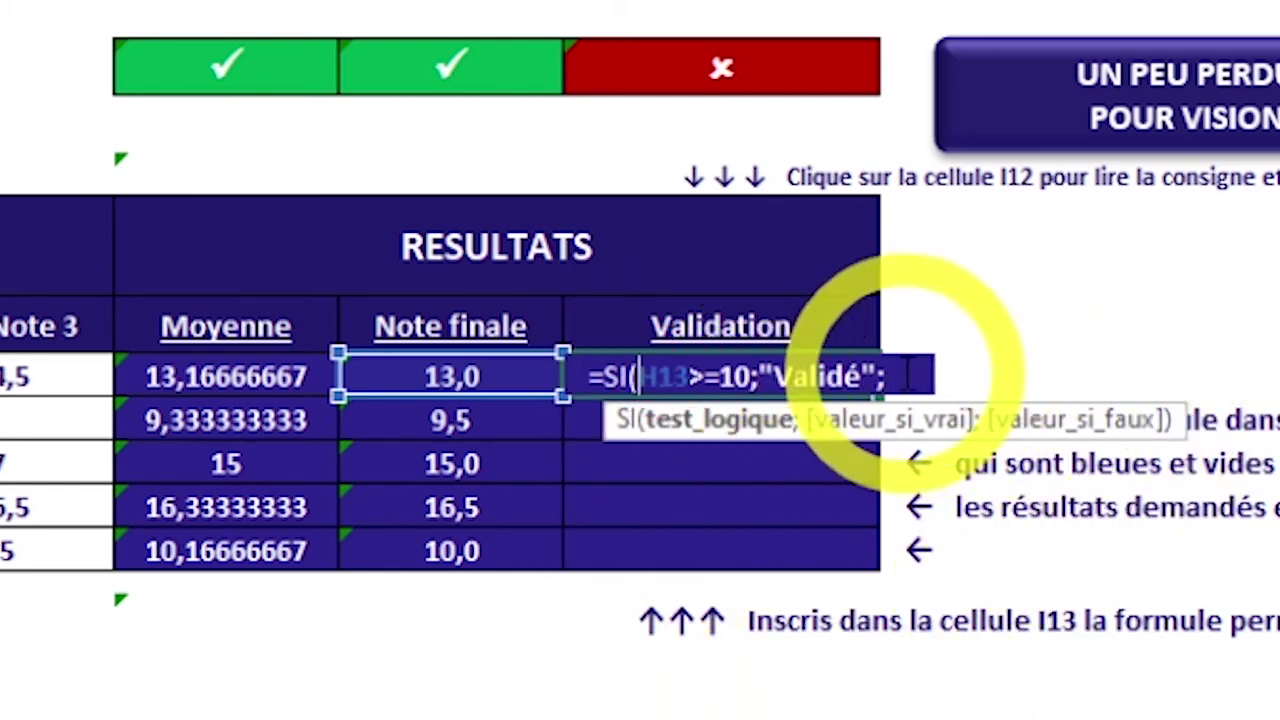
key("End")
type("\"")
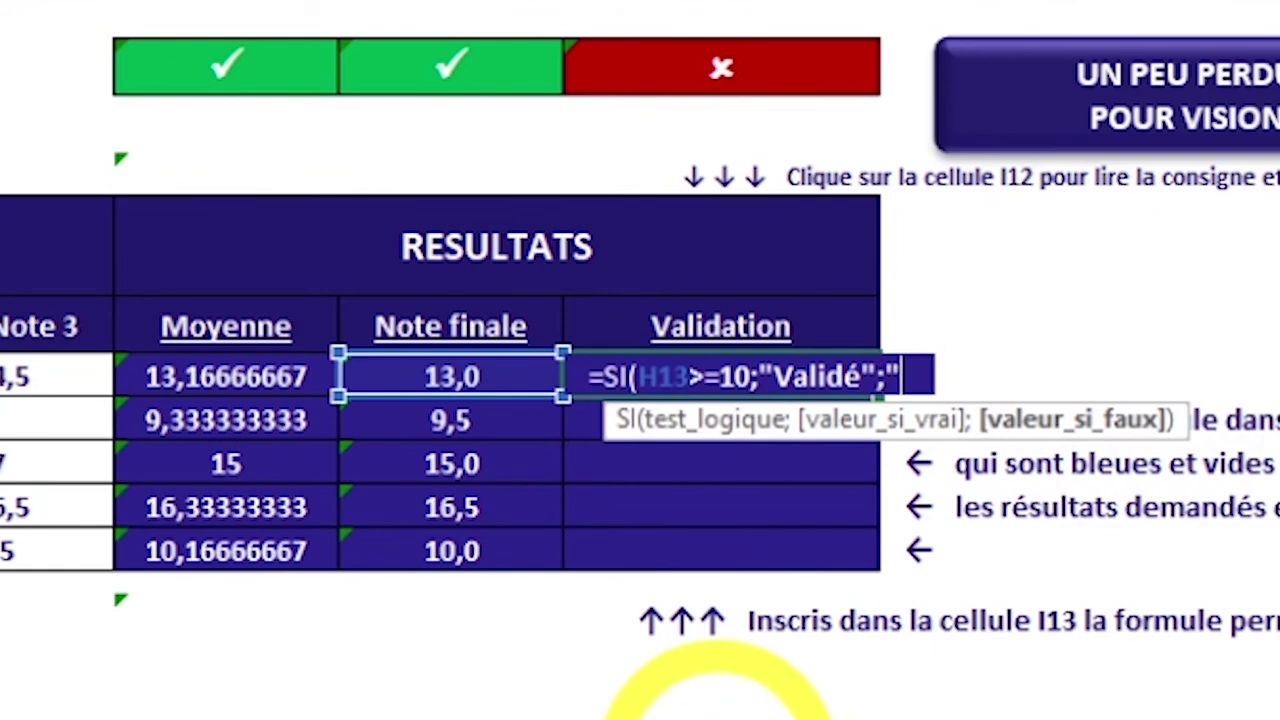
type("Rattrapage")
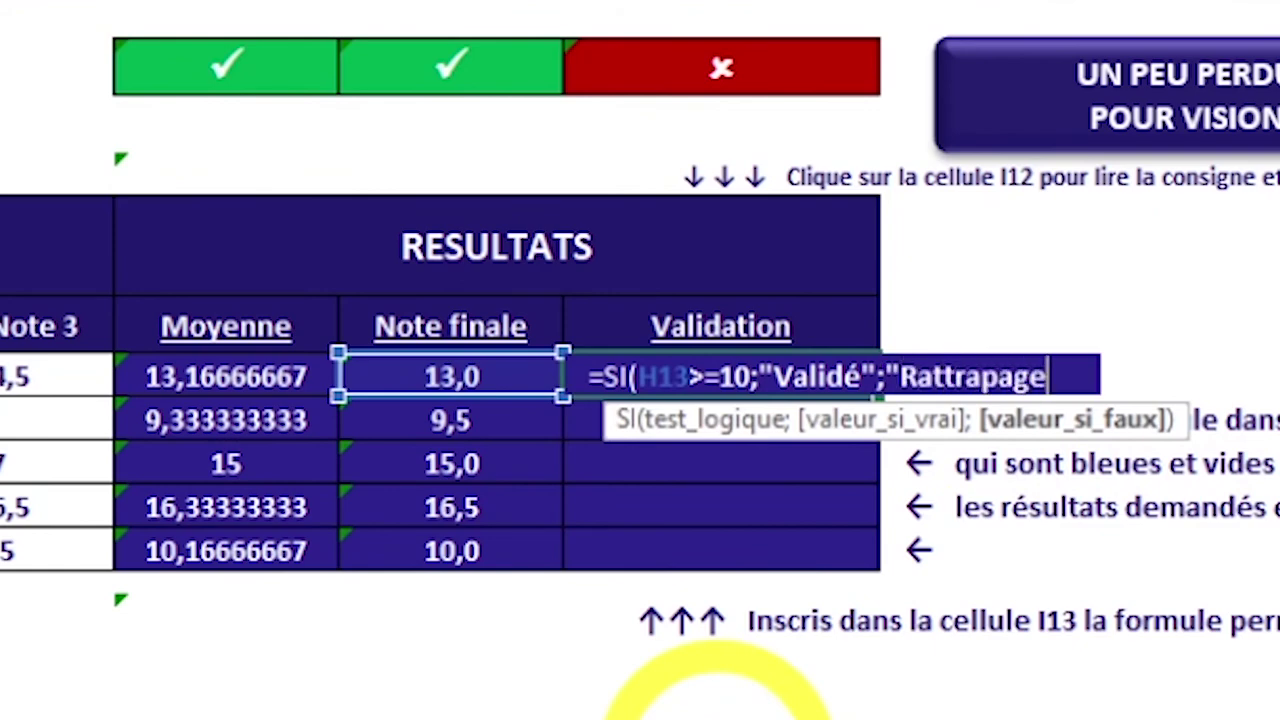
type("\")")
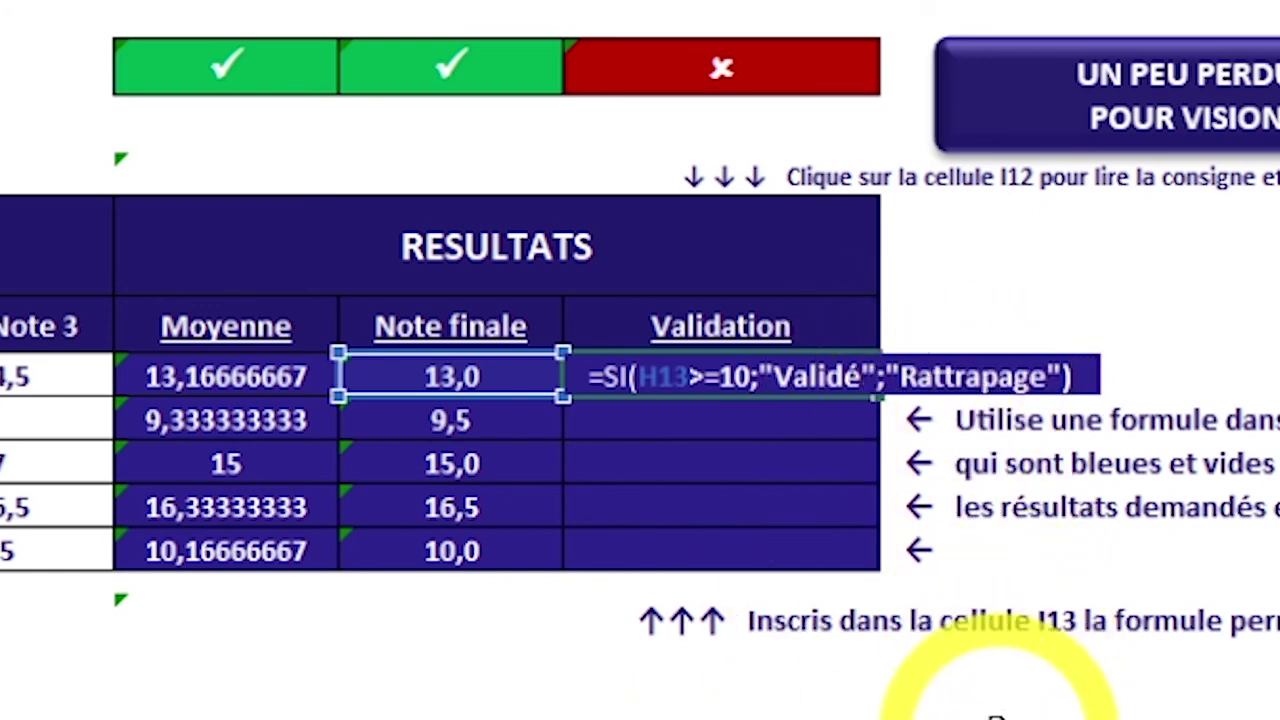
key("Return")
key("Up")
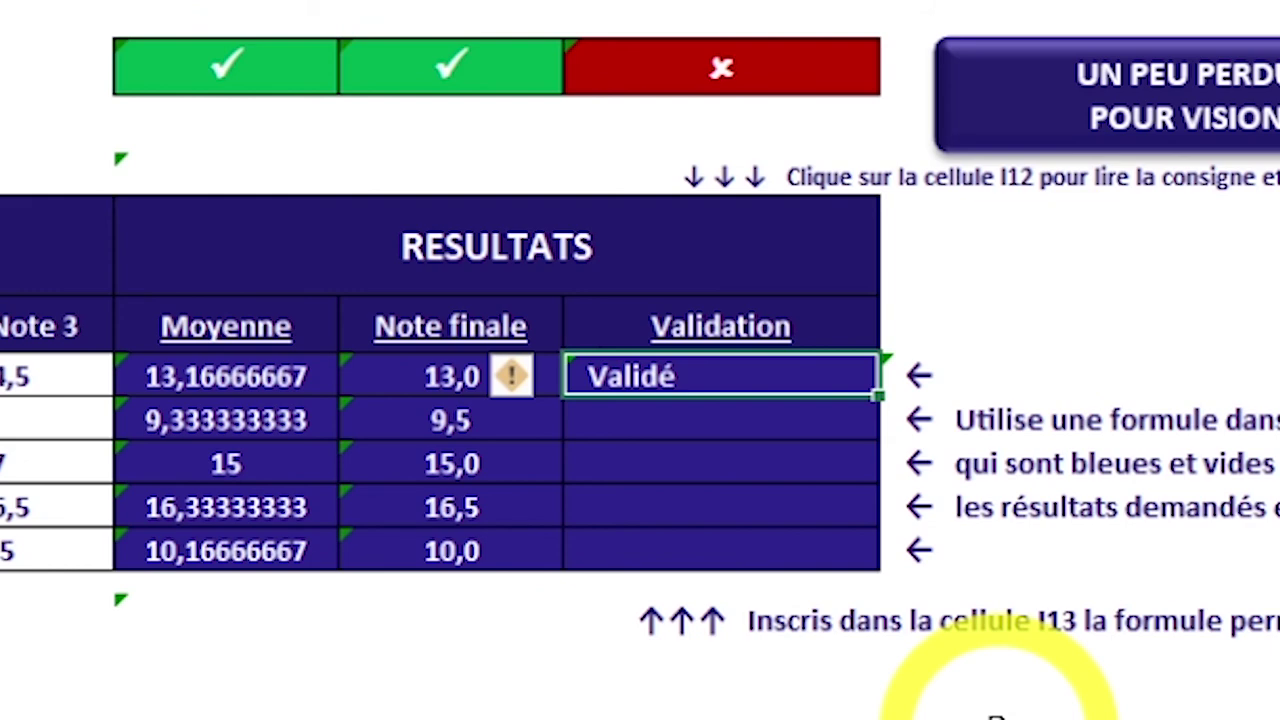
key("Left")
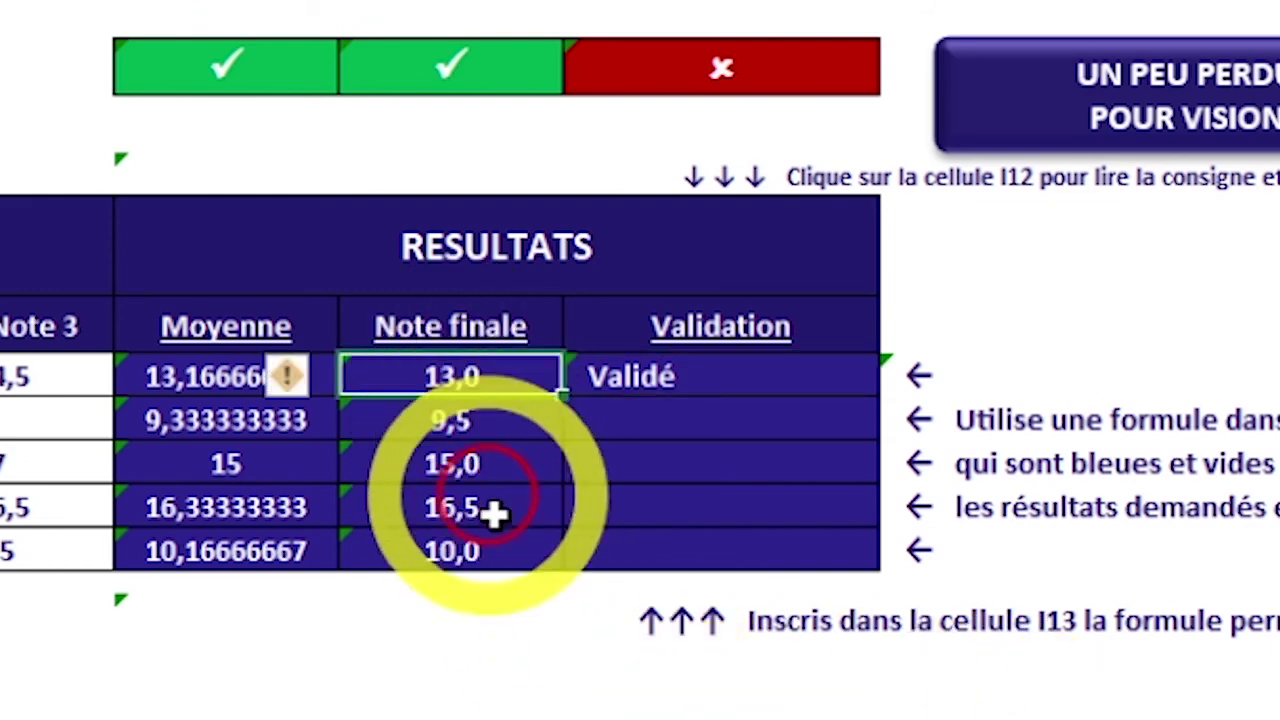
left_click(690, 379)
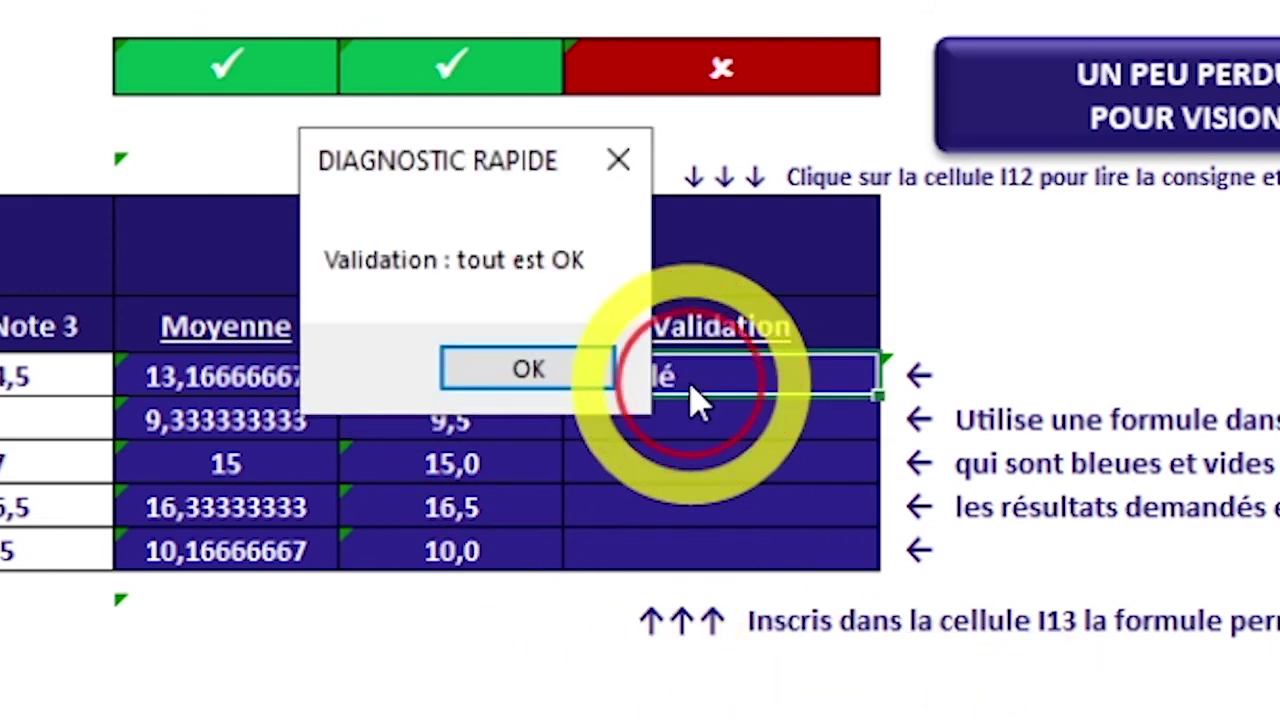
left_click(476, 369)
key("Return")
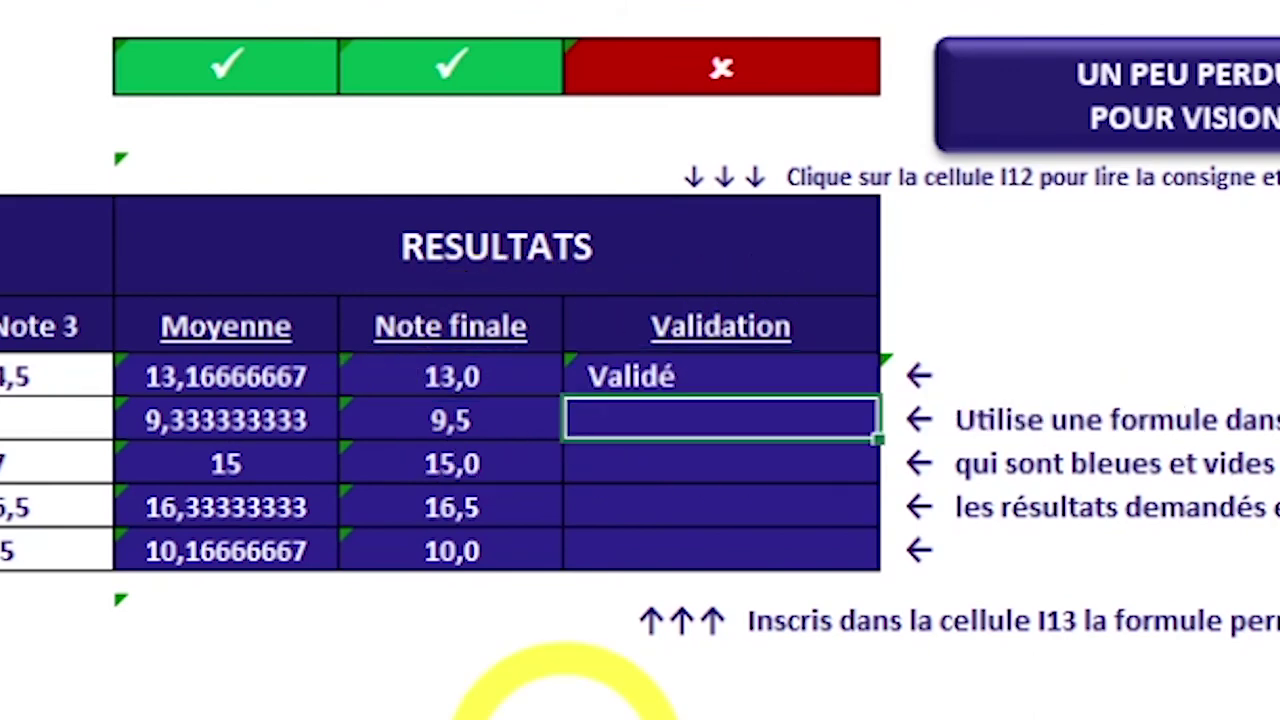
left_click(437, 369)
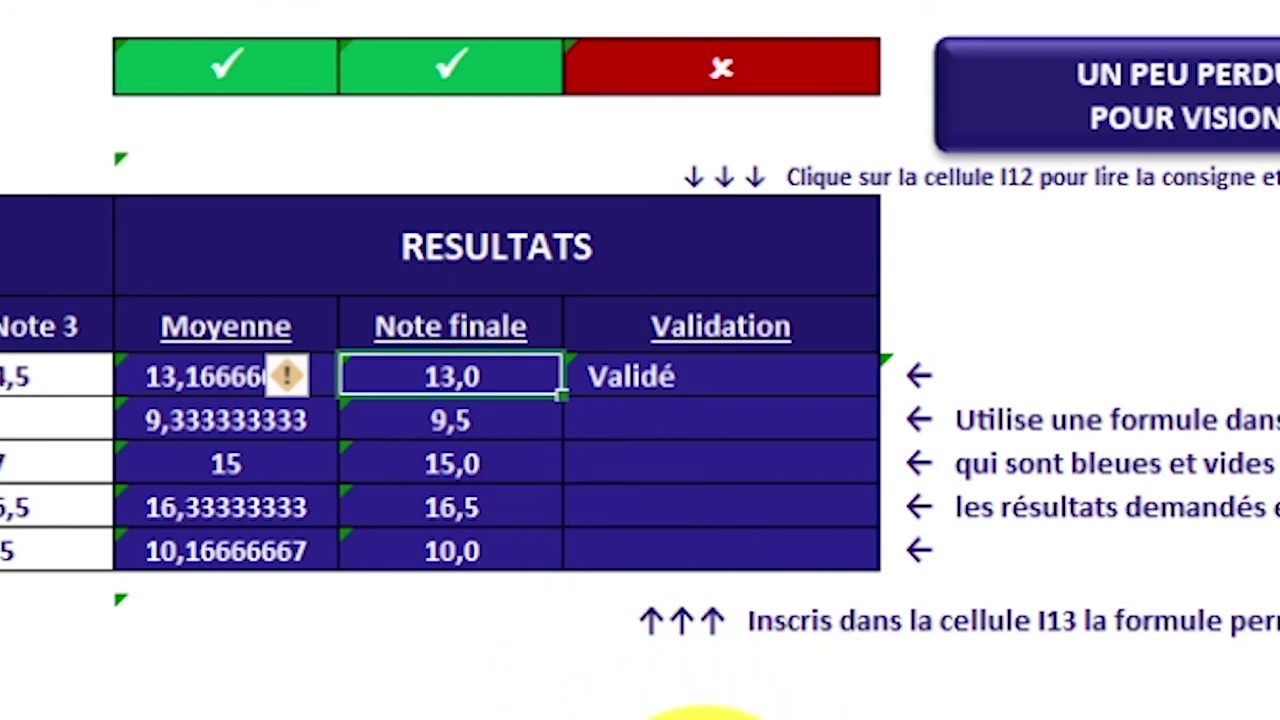
left_click(704, 378)
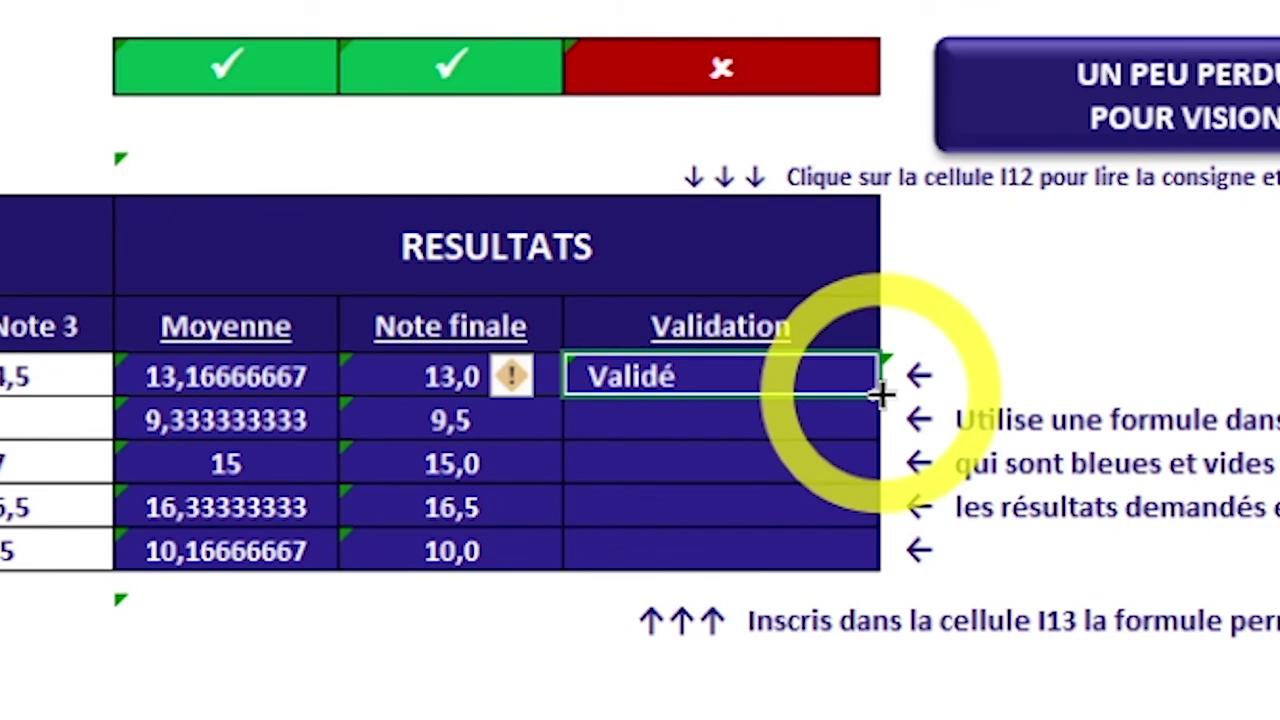
Step: Copy I13's SI formula down to I17, then check row 14's Rattrapage for the 9,5 grade
left_click_drag(880, 395, 886, 570)
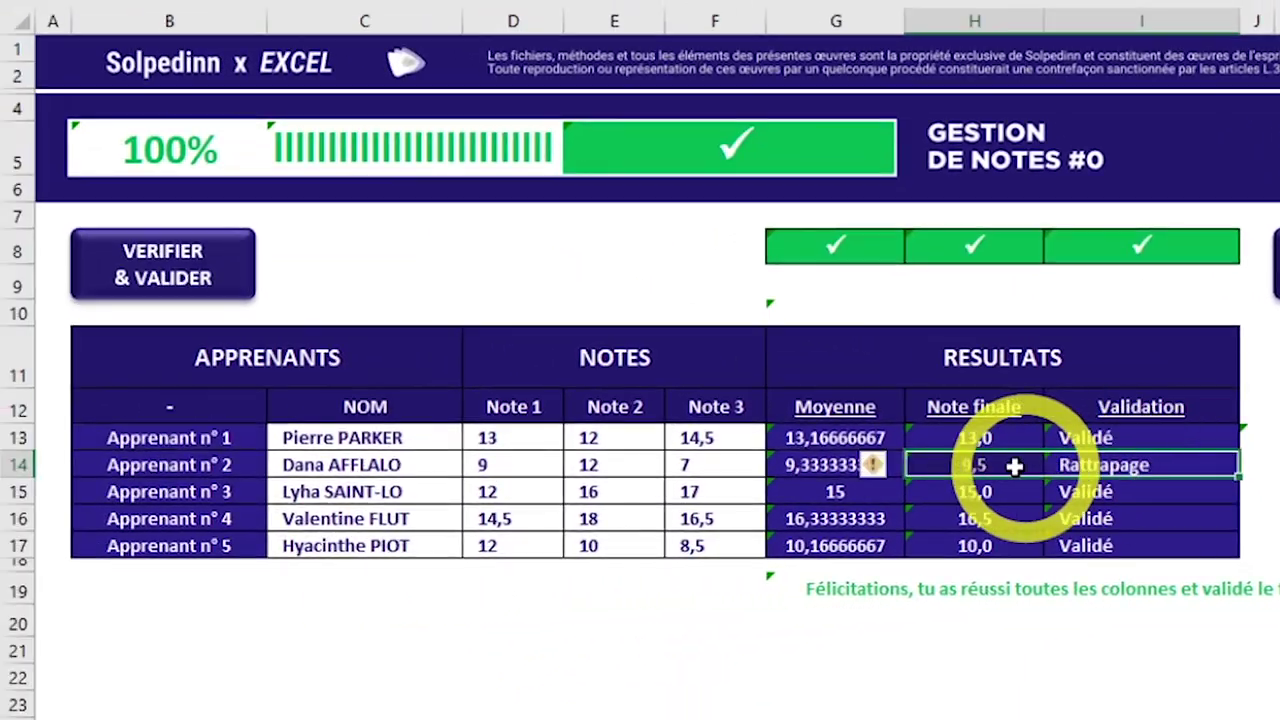
left_click_drag(878, 447, 140, 477)
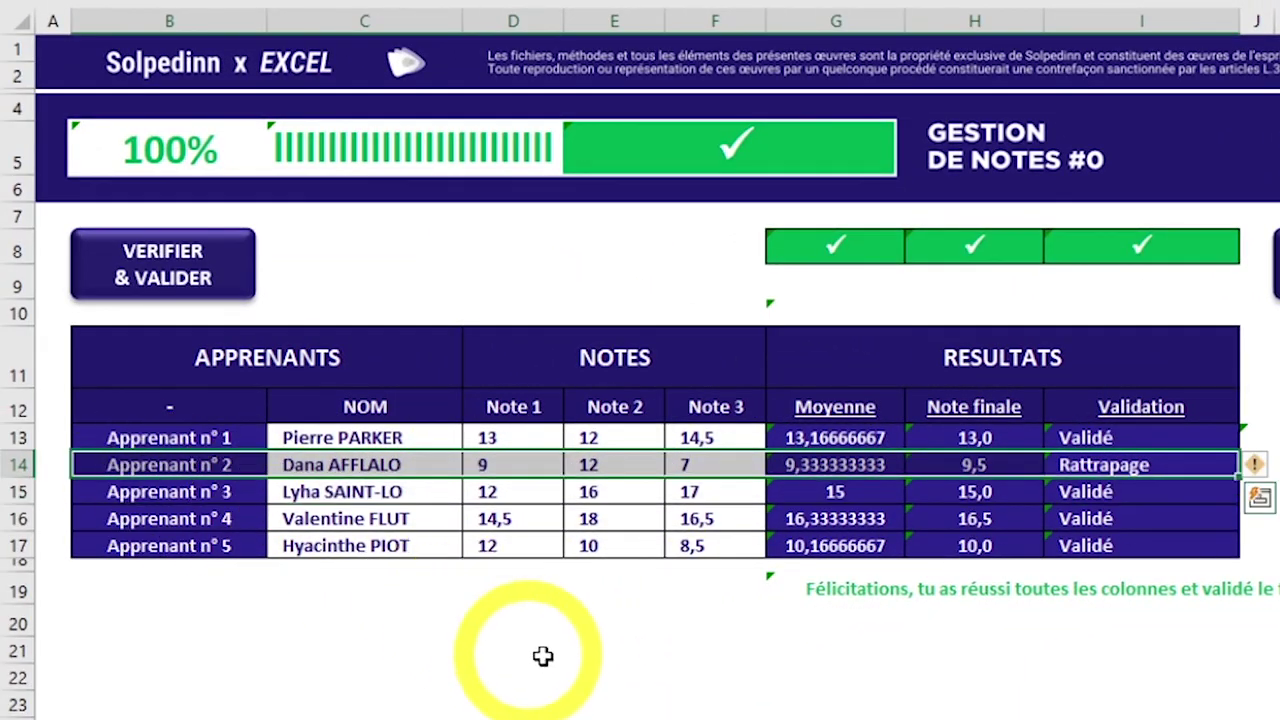
left_click(1133, 705)
left_click(975, 464)
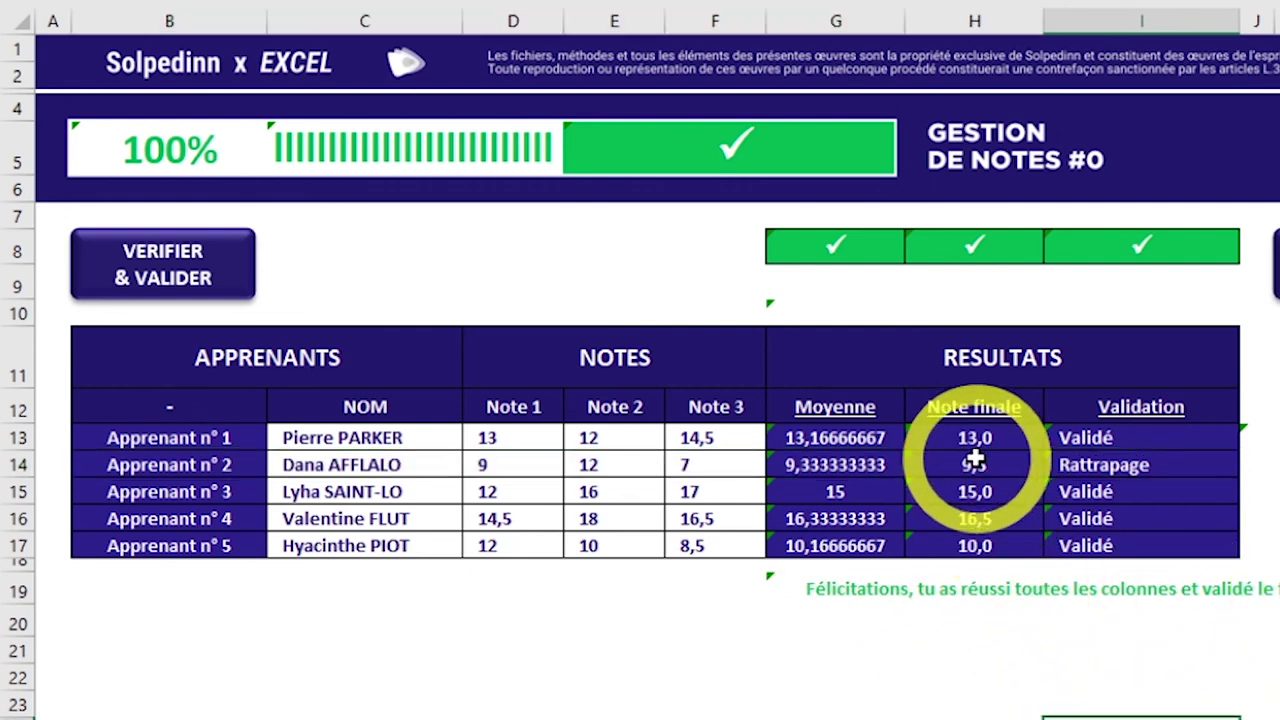